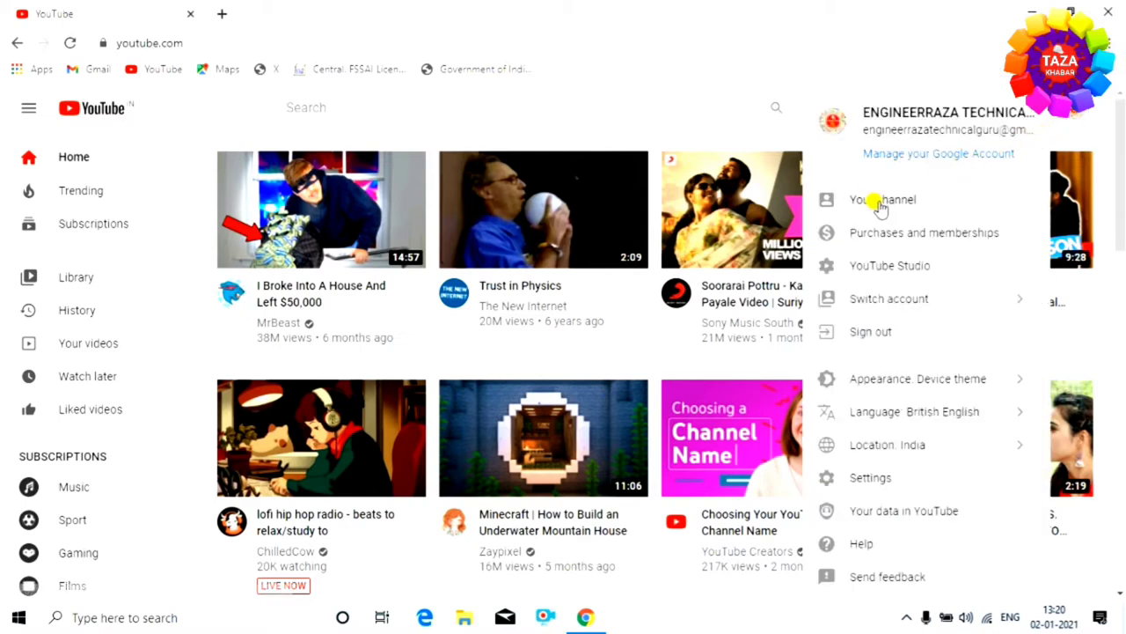
# - Open your own channel page and look over its home section
pyautogui.click(870, 202)
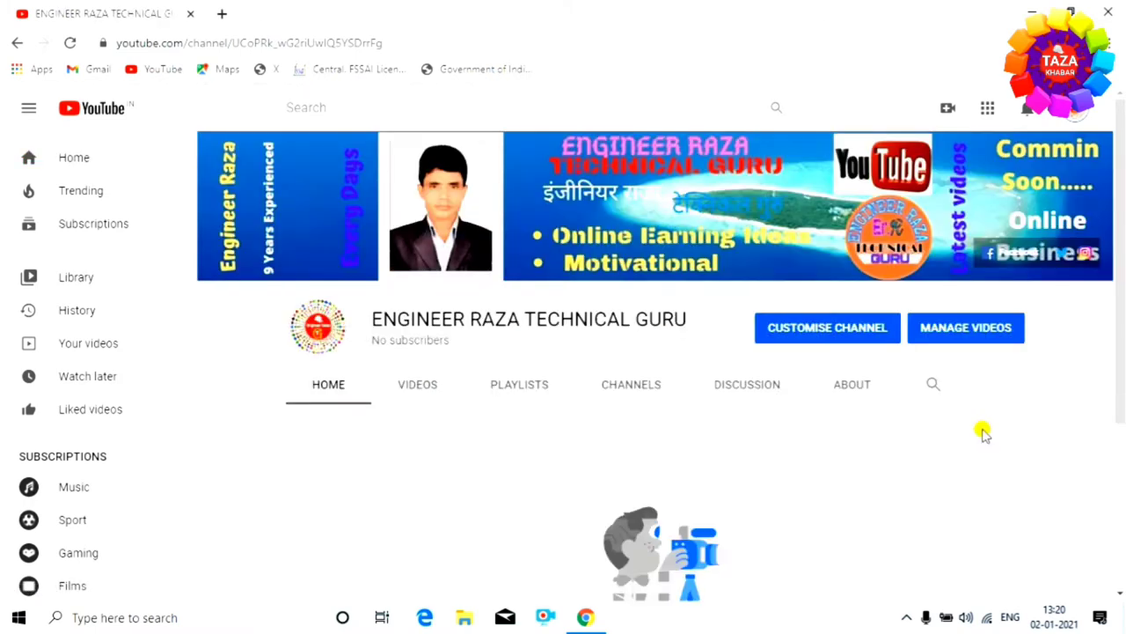
pyautogui.scroll(-2, 637, 354)
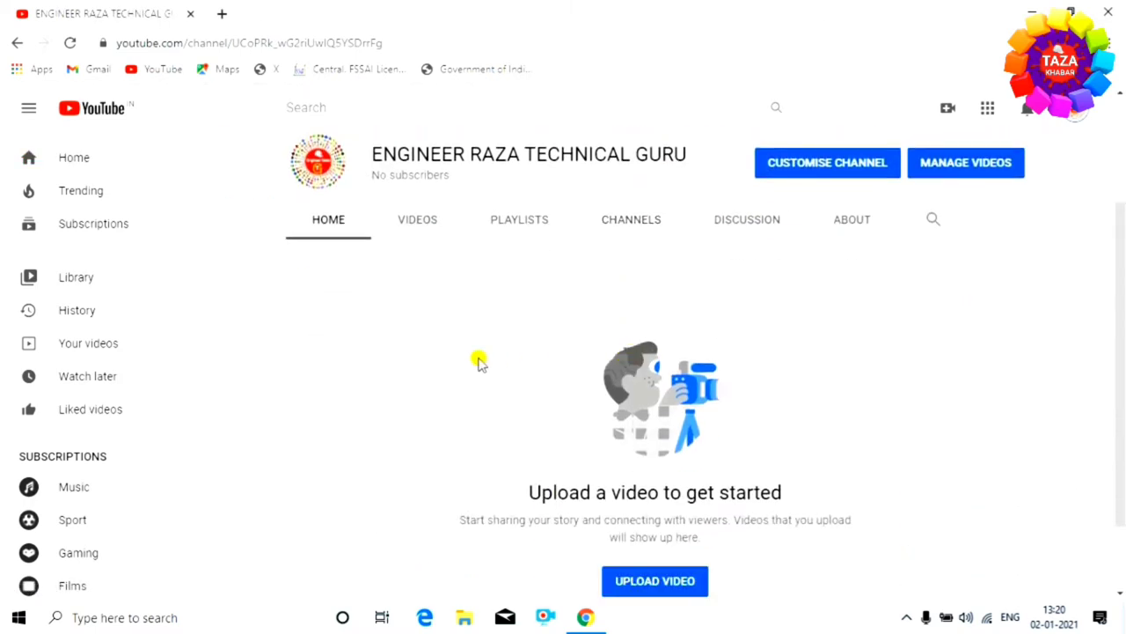
pyautogui.scroll(-1, 447, 359)
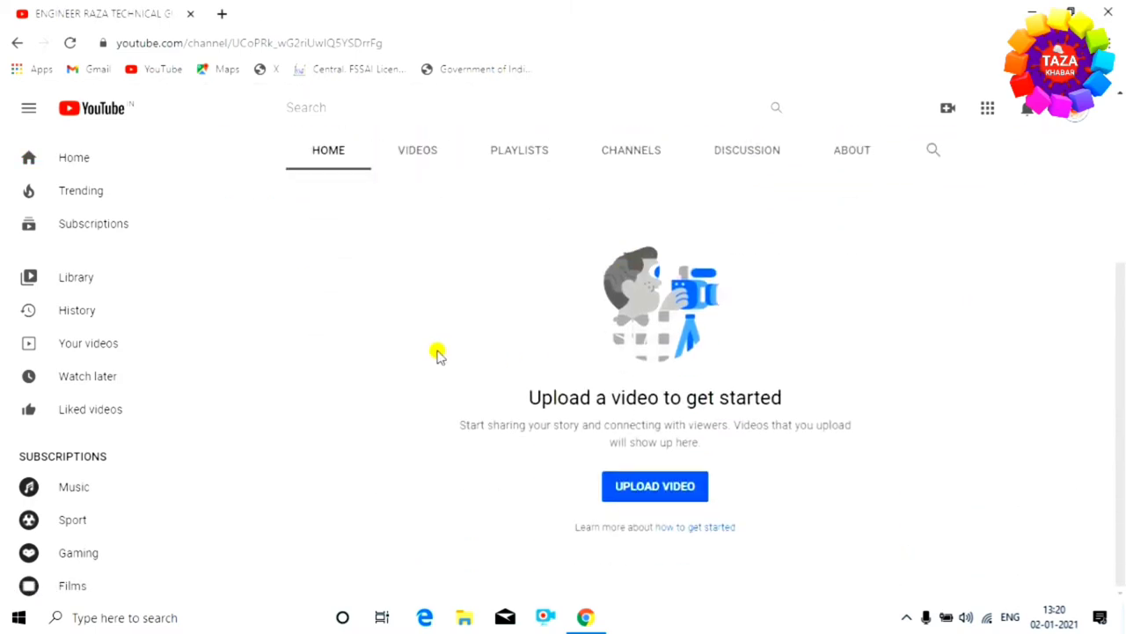
pyautogui.scroll(3, 438, 354)
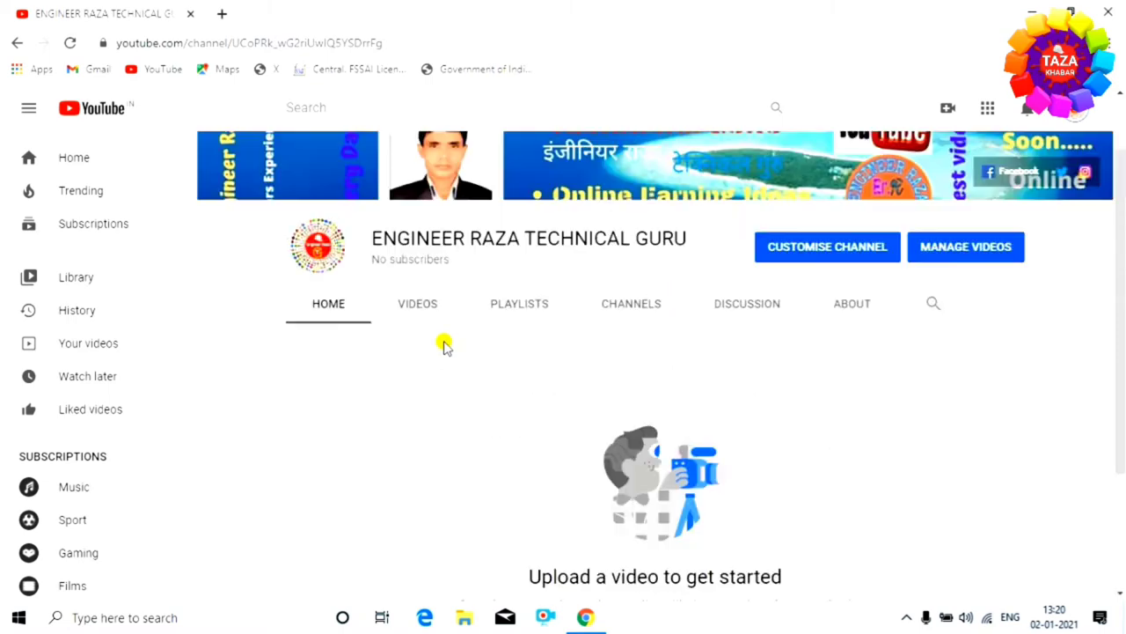
# - Start a video upload and choose the file Untitled_1080p385363 from the ERTG folder on the desktop
pyautogui.click(947, 110)
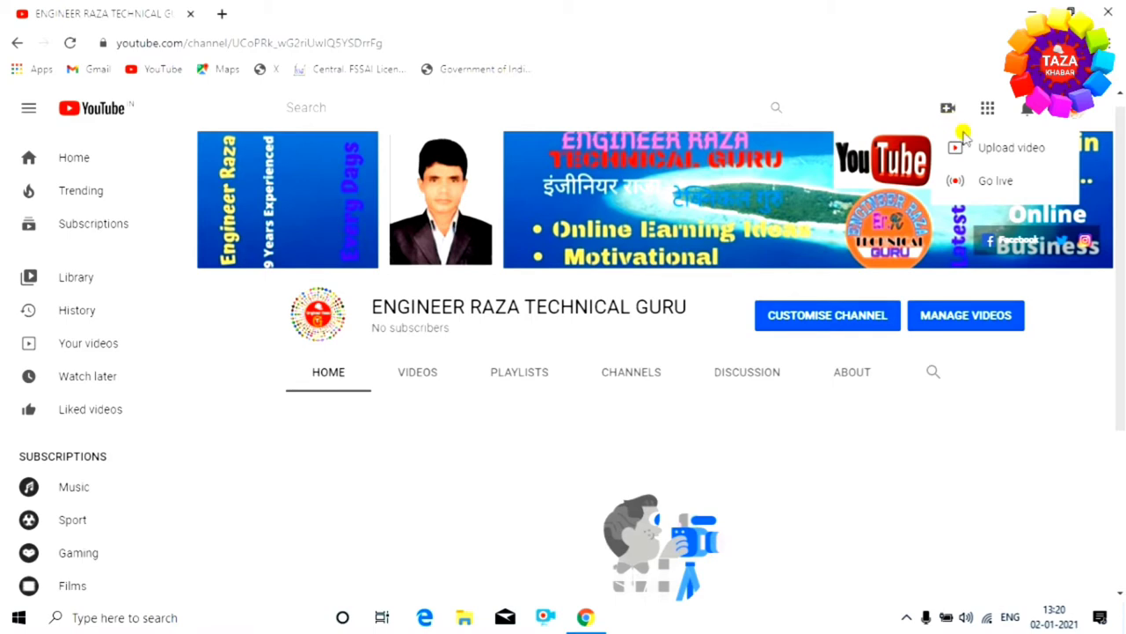
pyautogui.click(1003, 150)
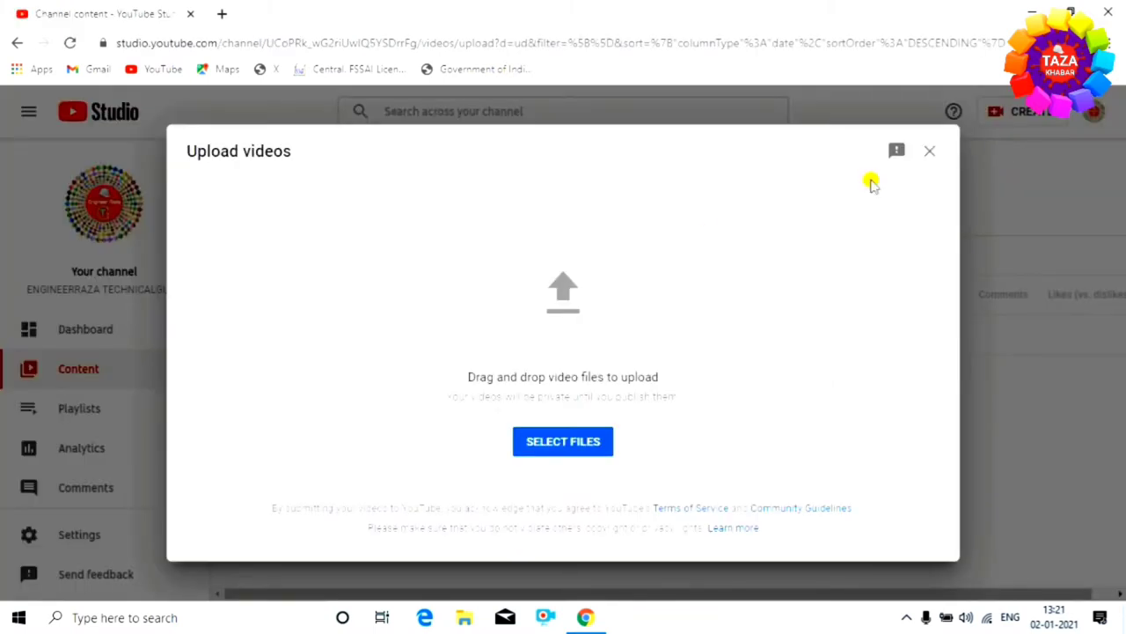
pyautogui.click(568, 444)
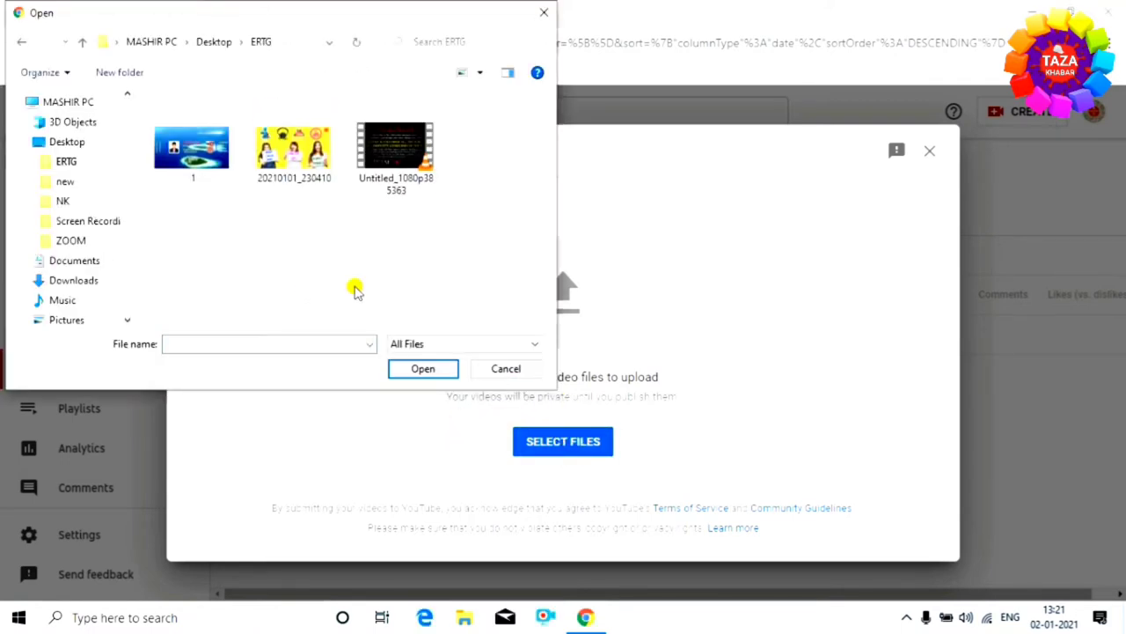
pyautogui.click(396, 176)
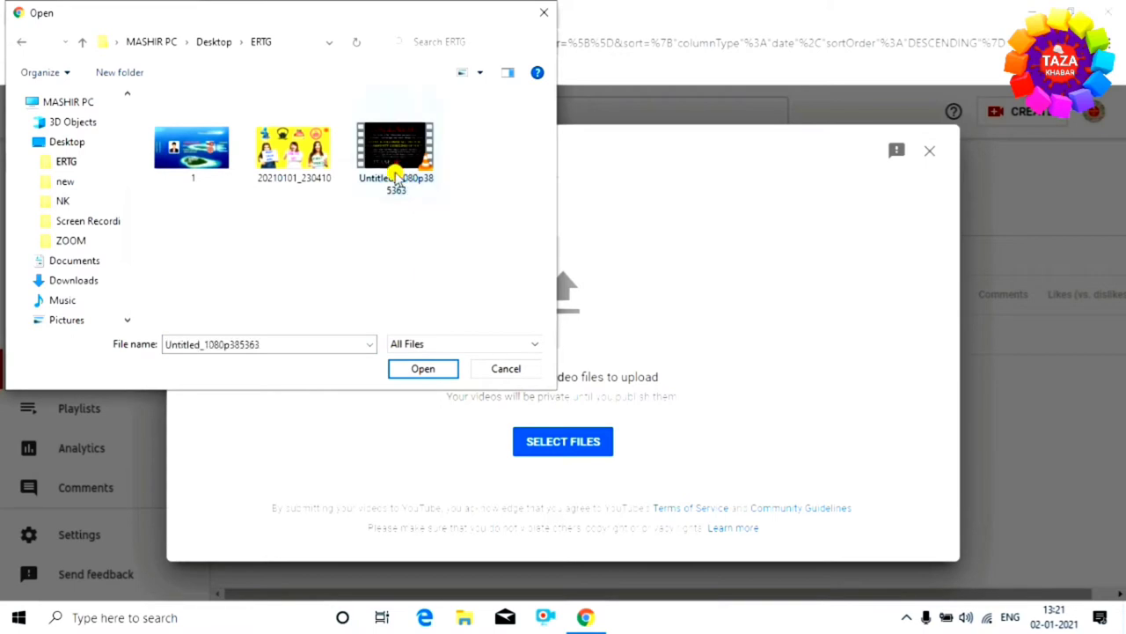
pyautogui.click(418, 372)
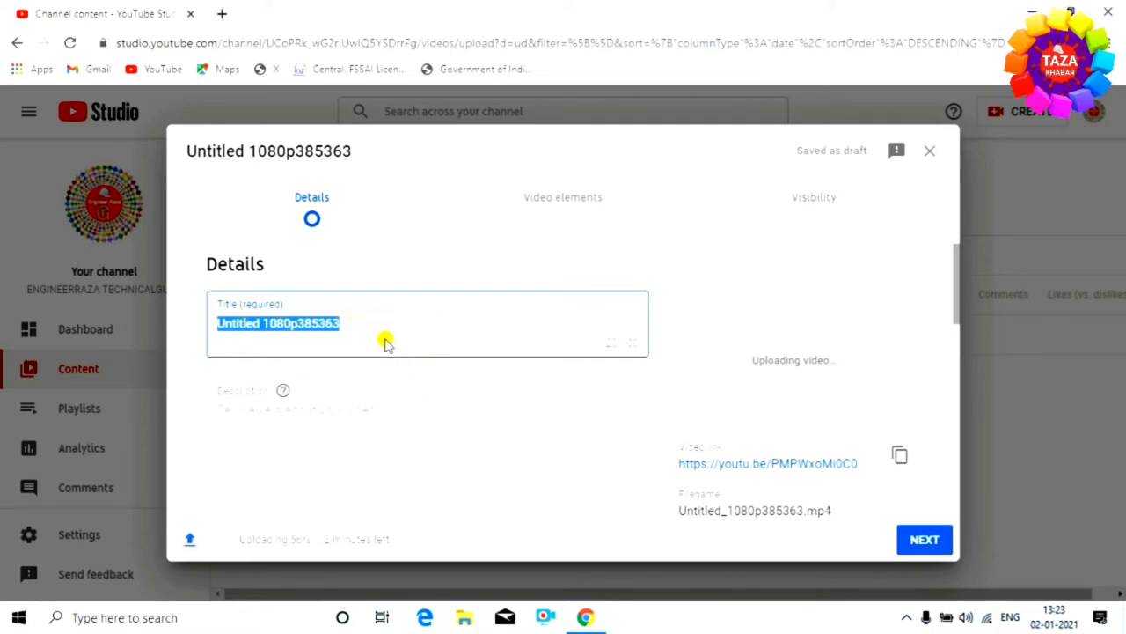
# - Replace the default video title with "educational video,every field knowladge video,"
pyautogui.write('fdgfdcgh')
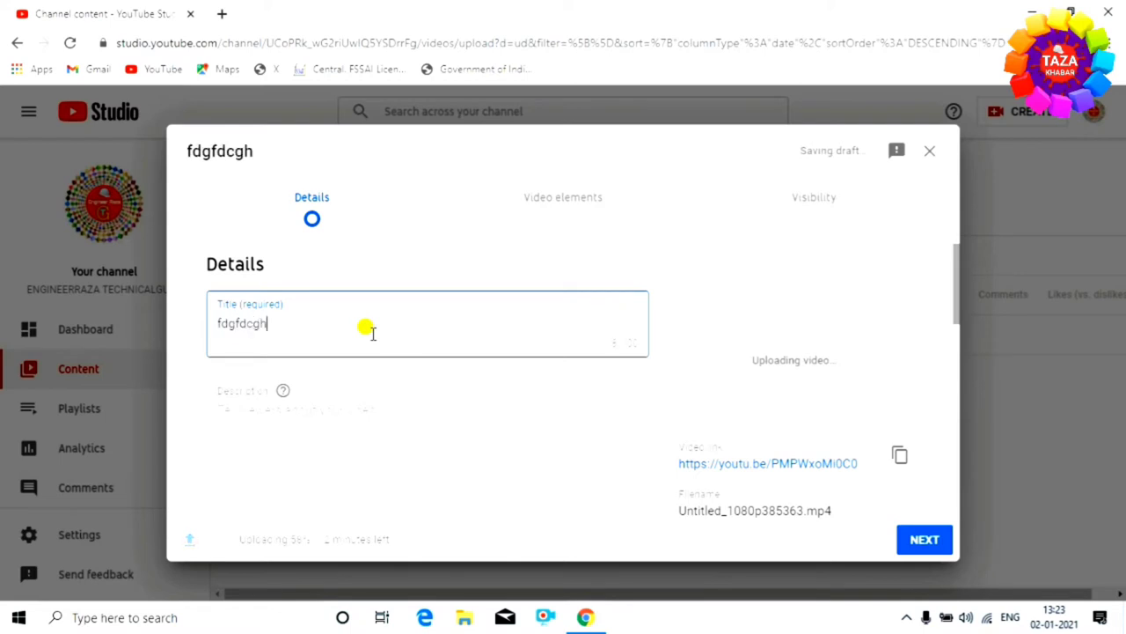
pyautogui.write(' vhgv')
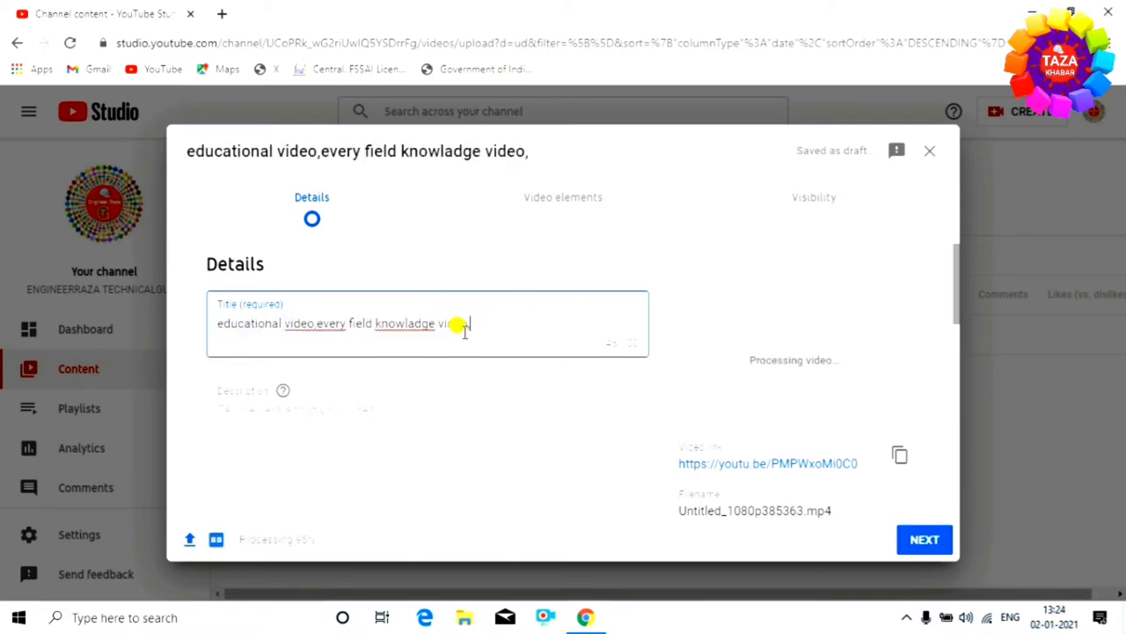
# - Search for google input tools in a new browser tab and open the site's online try-out page
pyautogui.click(225, 12)
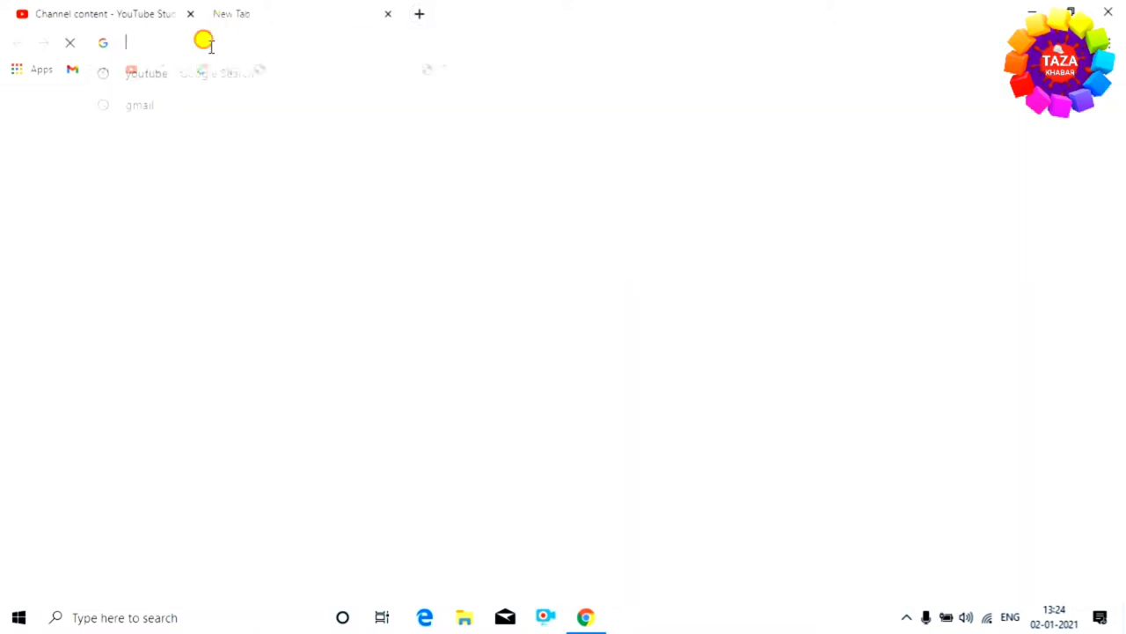
pyautogui.write('goo')
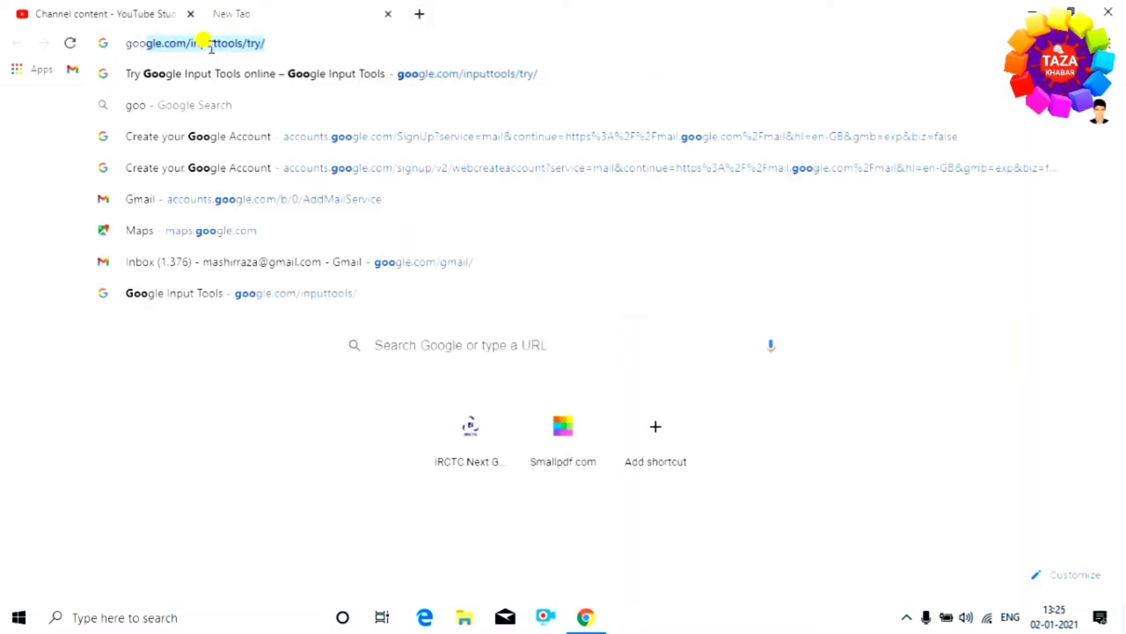
pyautogui.write('d')
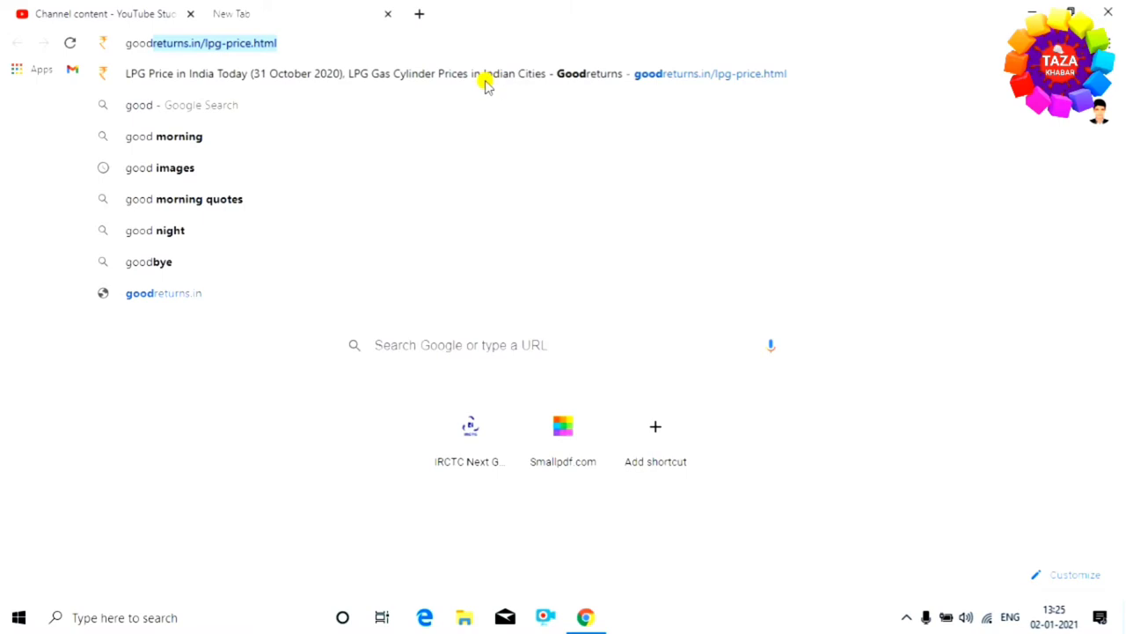
pyautogui.press('BackSpace')
pyautogui.press('BackSpace')
pyautogui.press('BackSpace')
pyautogui.click(220, 109)
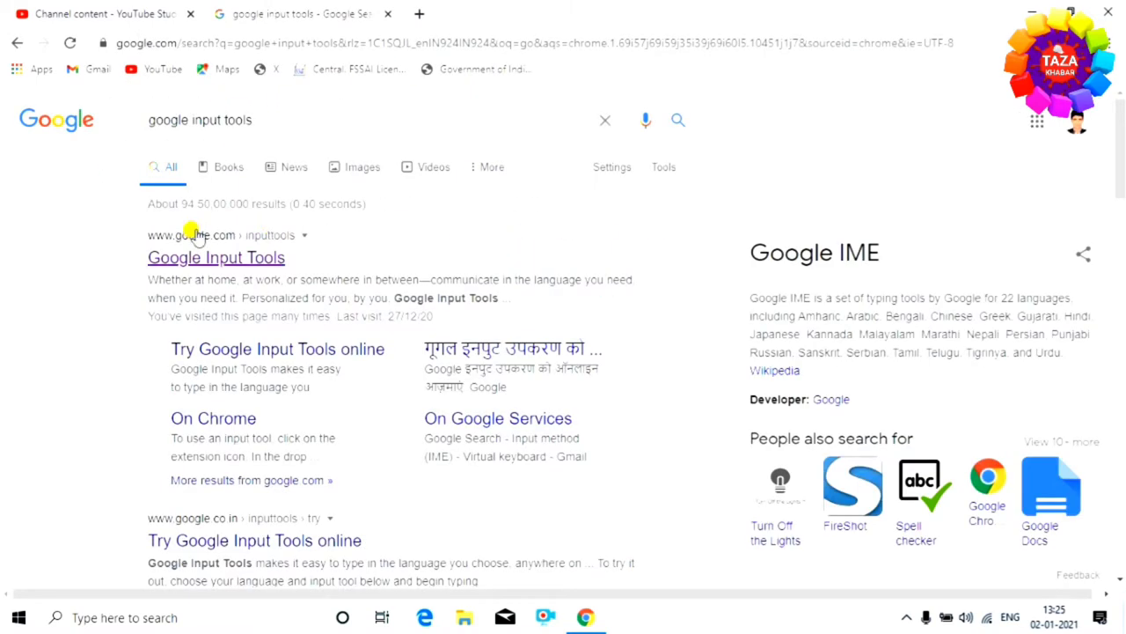
pyautogui.click(233, 267)
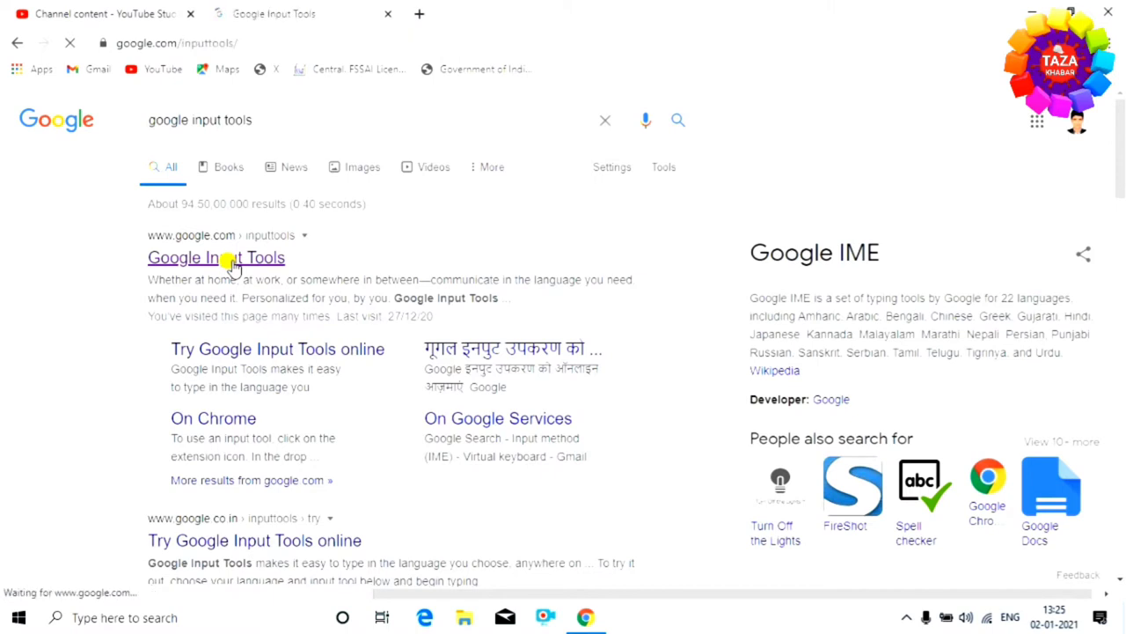
pyautogui.click(201, 447)
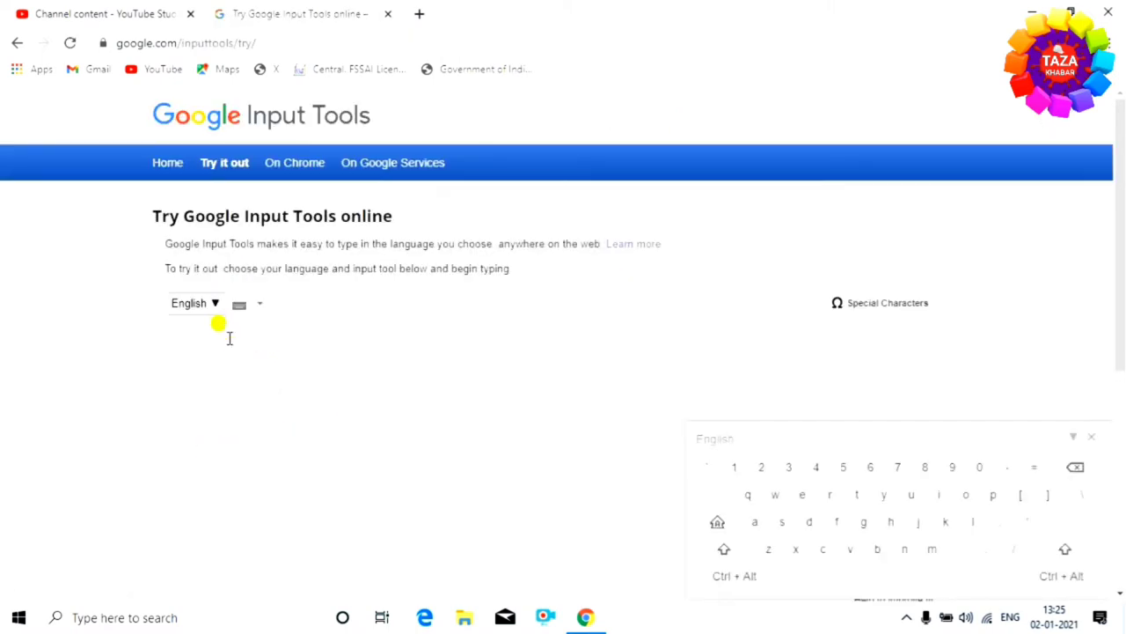
# - Set the input language to Hindi and write "टेक्निकल वीडियो,कॉमेडी वीडियो,यह वीडियो से टेक्निकल जानकारी मिलती है"
pyautogui.click(216, 307)
pyautogui.click(385, 456)
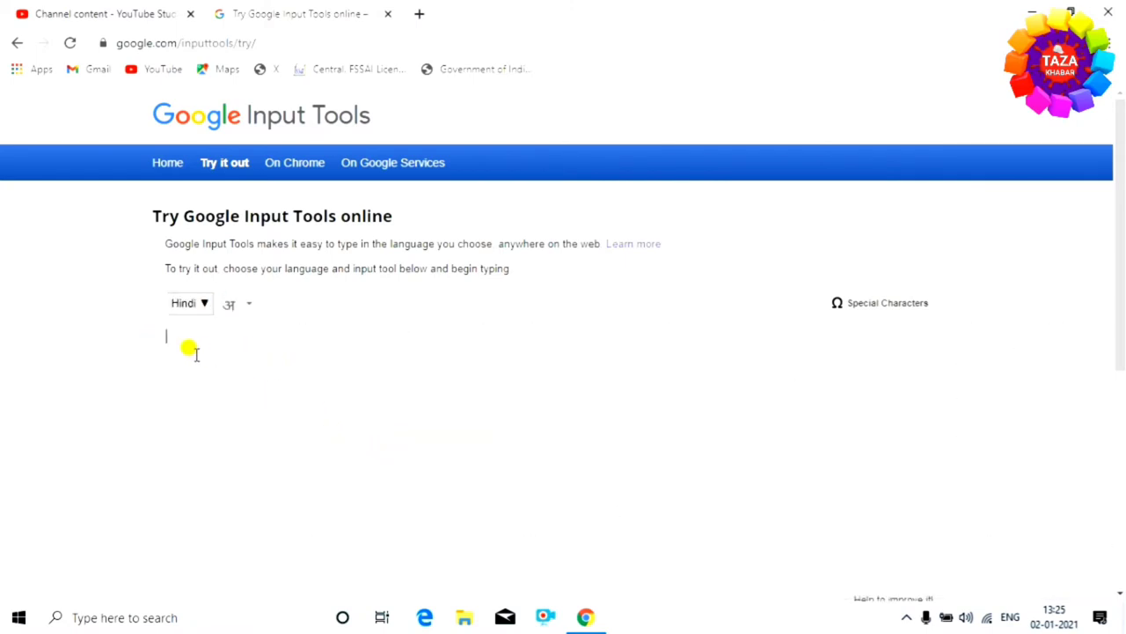
pyautogui.write('kaha')
pyautogui.write('i')
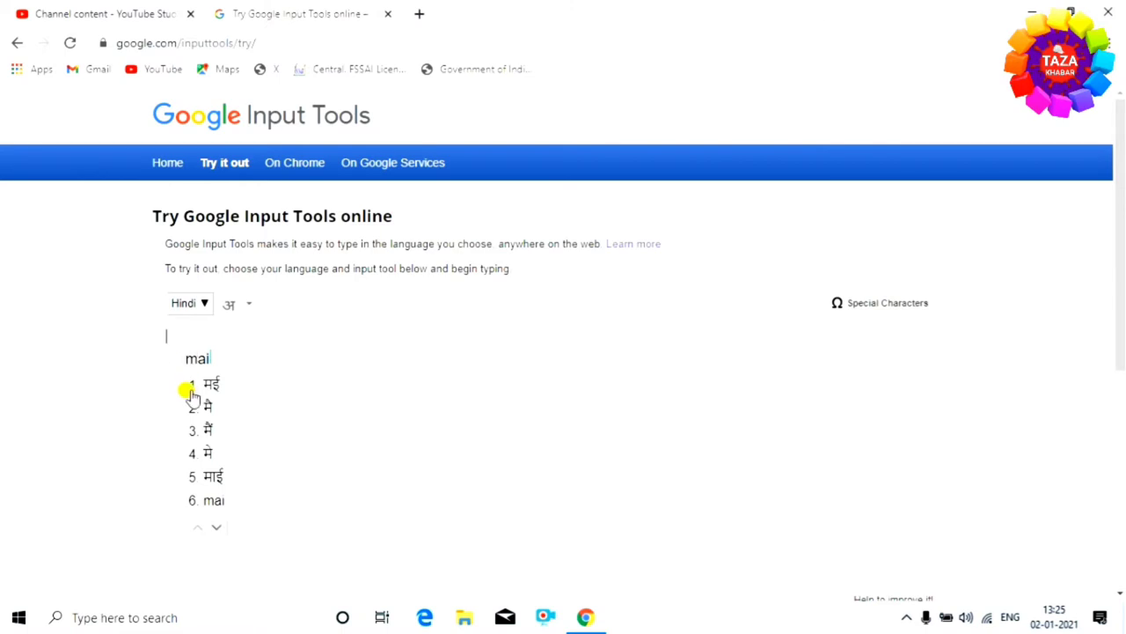
pyautogui.click(212, 417)
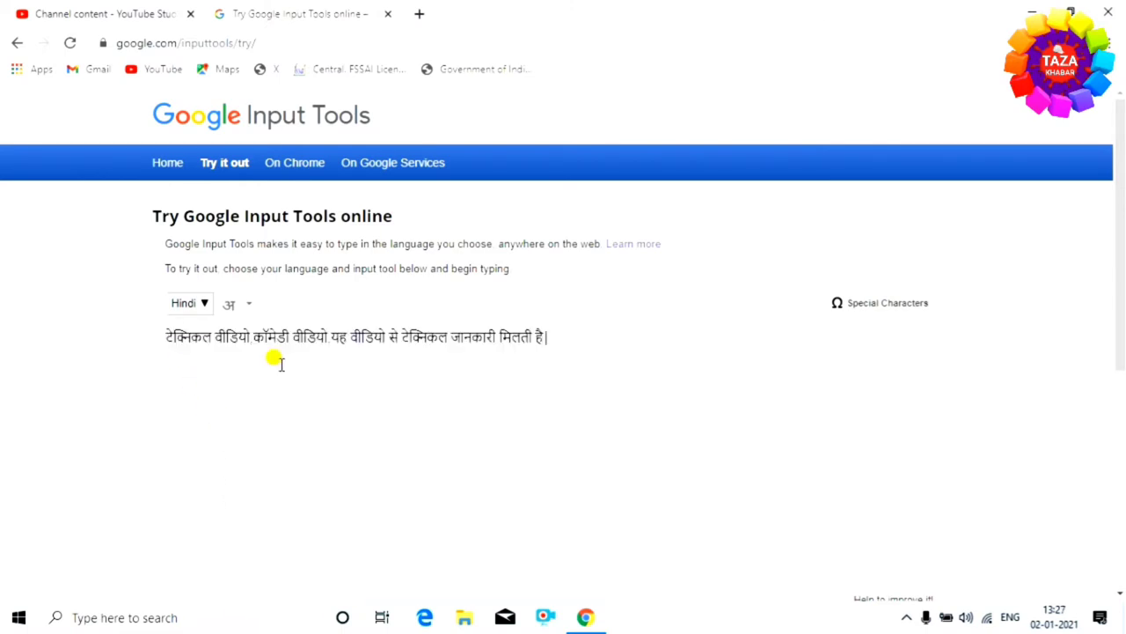
# - Copy the Hindi sentence to the end of the YouTube Studio video title and remove "कॉमेडी वीडियो," from it
pyautogui.moveTo(146, 330); pyautogui.dragTo(539, 330)
pyautogui.rightClick(537, 334)
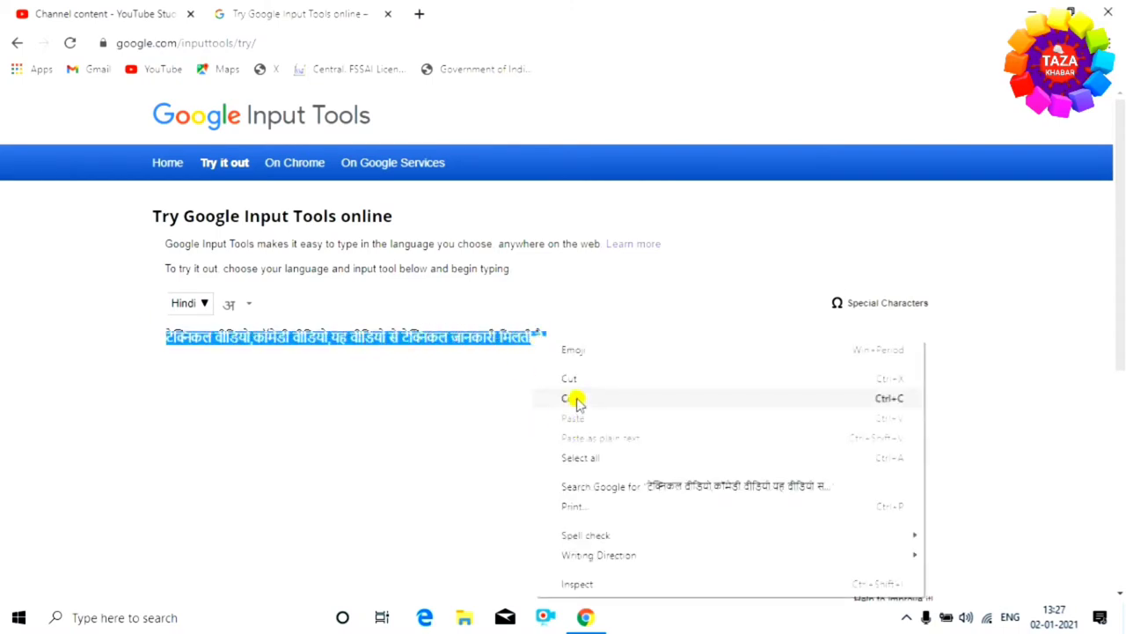
pyautogui.click(576, 398)
pyautogui.click(138, 14)
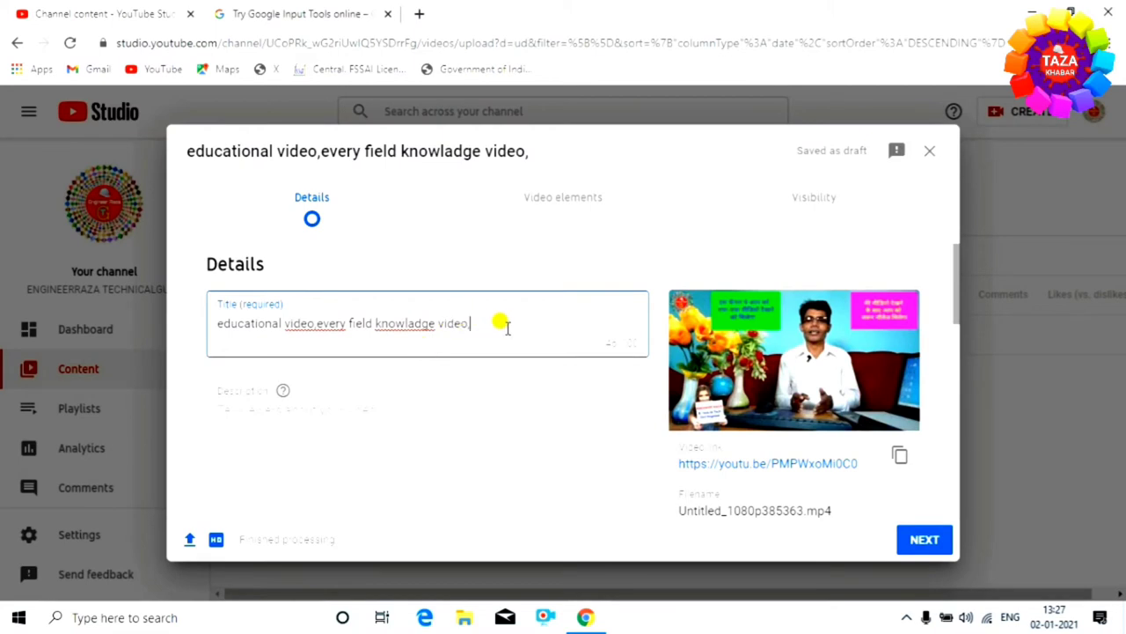
pyautogui.hotkey('ctrl', 'v')
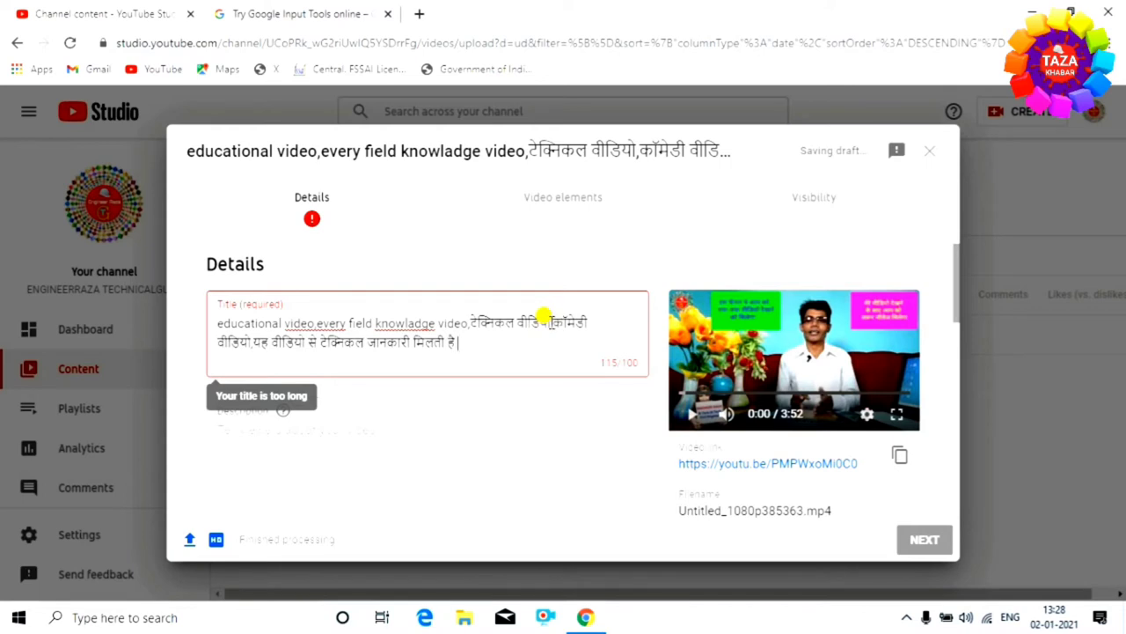
pyautogui.moveTo(550, 322); pyautogui.dragTo(253, 341)
pyautogui.press('BackSpace')
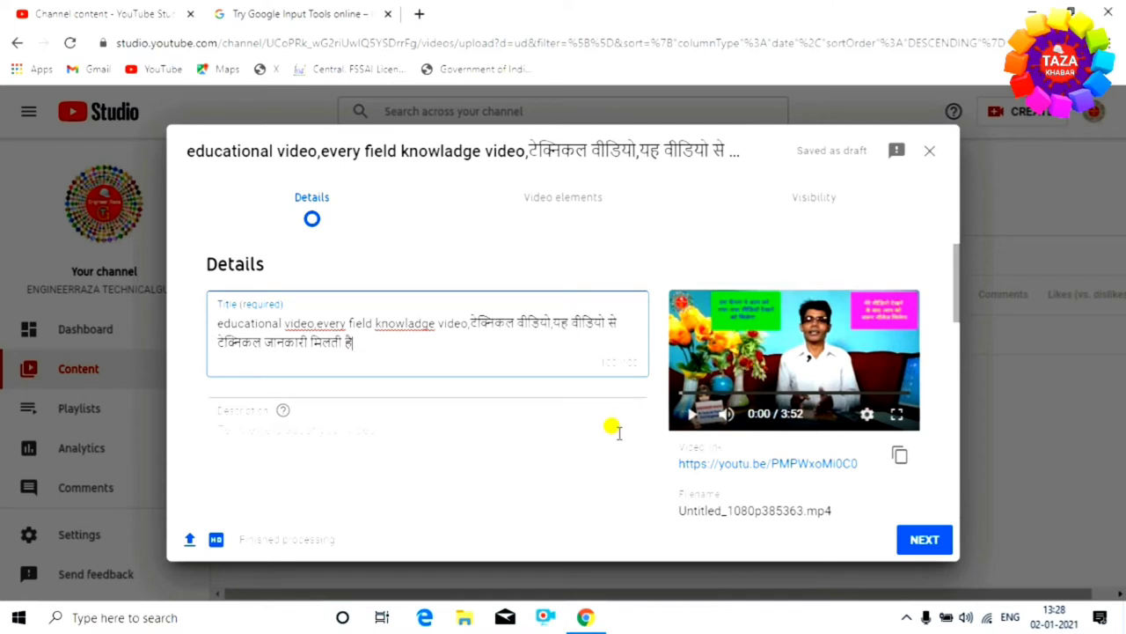
# - Write a video description beginning "is video me aap ko bahut technical jankari milne wali hai" and ending "is tarha ka videos milne wala hai."
pyautogui.scroll(-1, 324, 377)
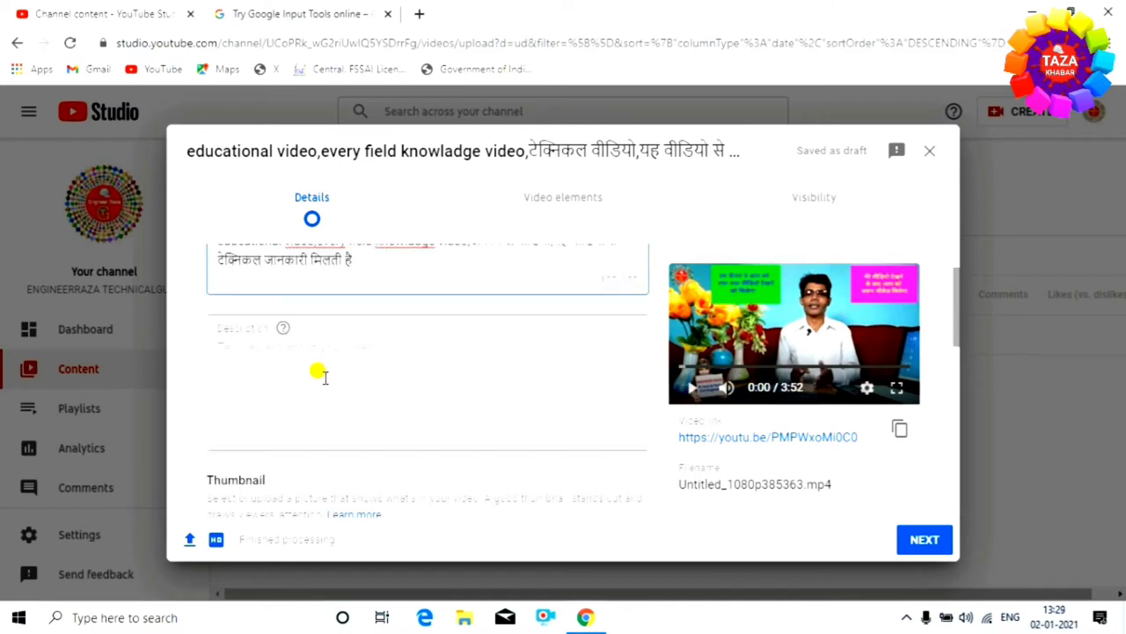
pyautogui.scroll(1, 324, 377)
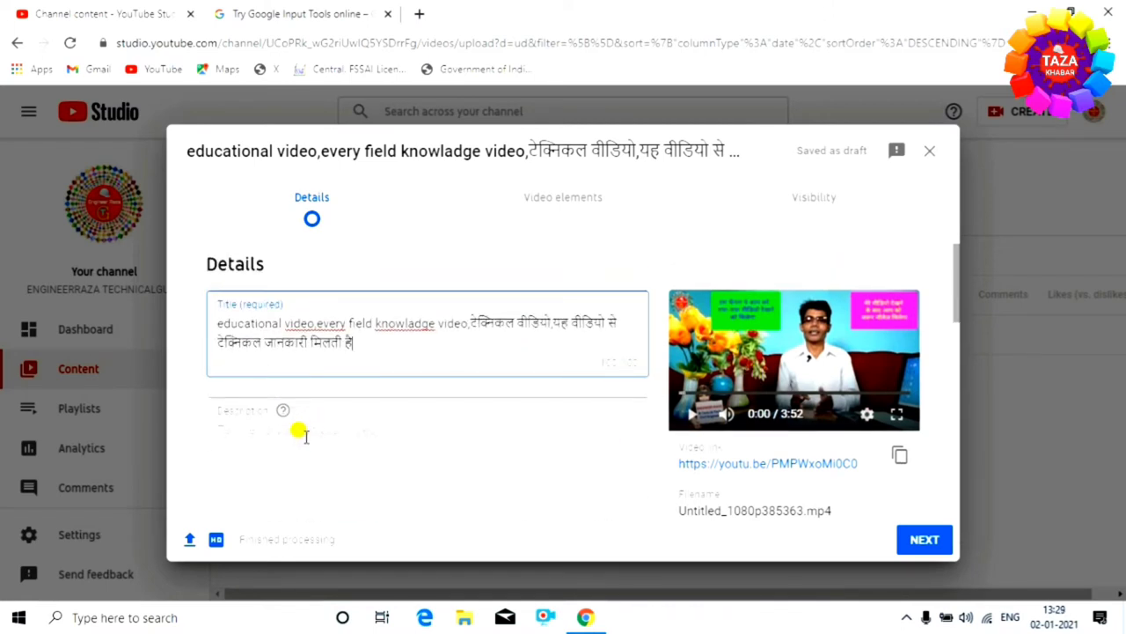
pyautogui.scroll(-1, 300, 431)
pyautogui.scroll(1, 279, 326)
pyautogui.click(319, 429)
pyautogui.scroll(-2, 576, 444)
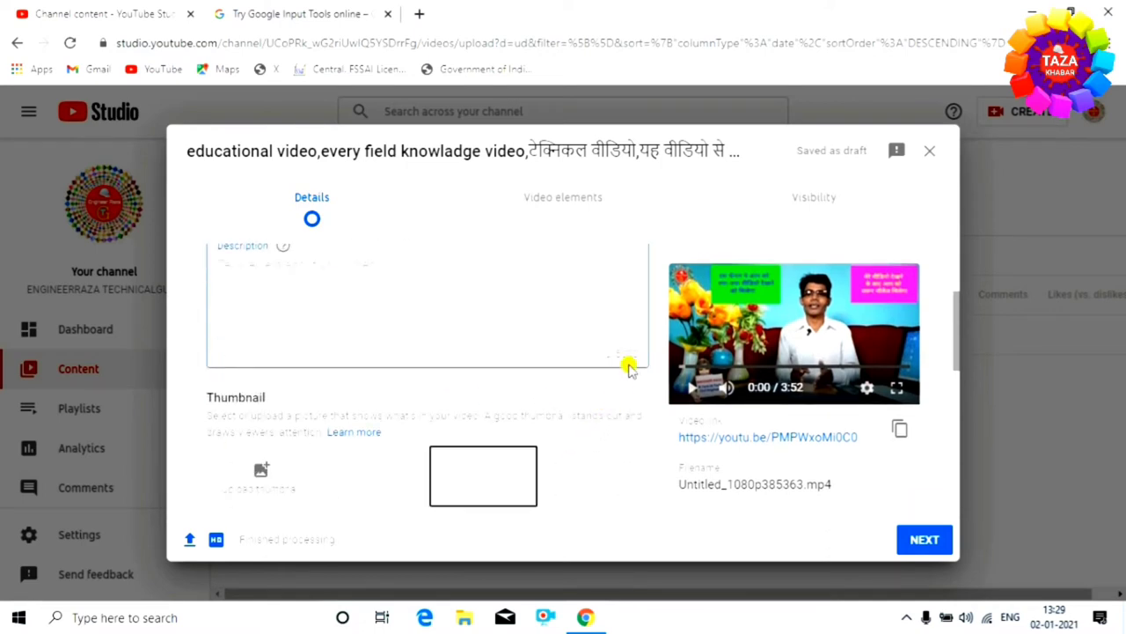
pyautogui.scroll(1, 379, 330)
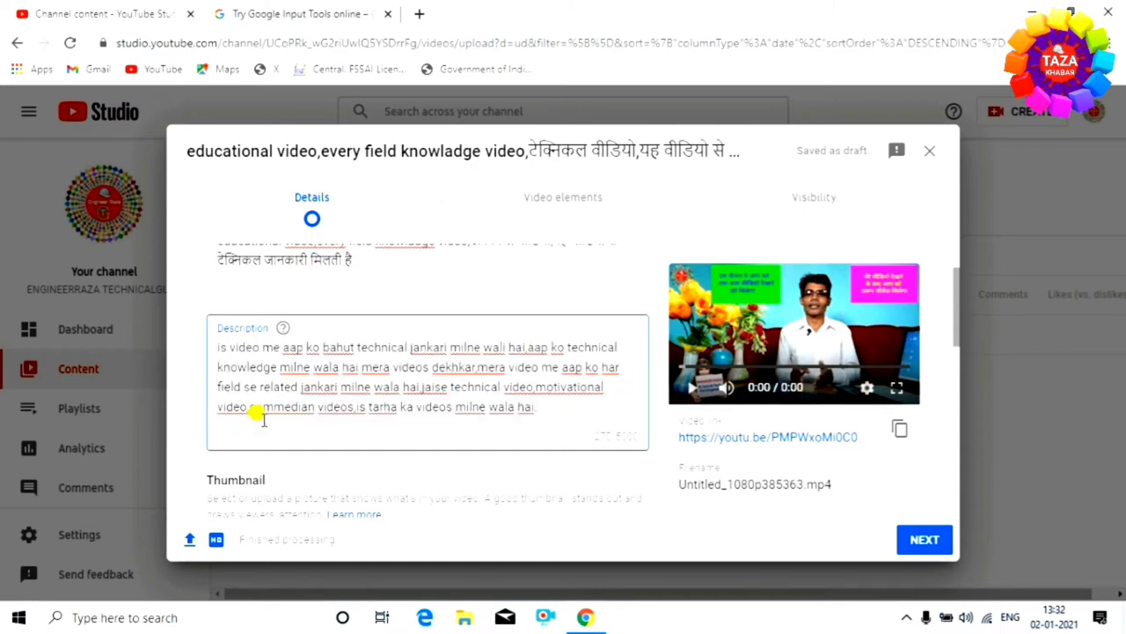
# - Continue the video description on a new line below the first paragraph, ending with "hogi,"
pyautogui.scroll(-2, 281, 391)
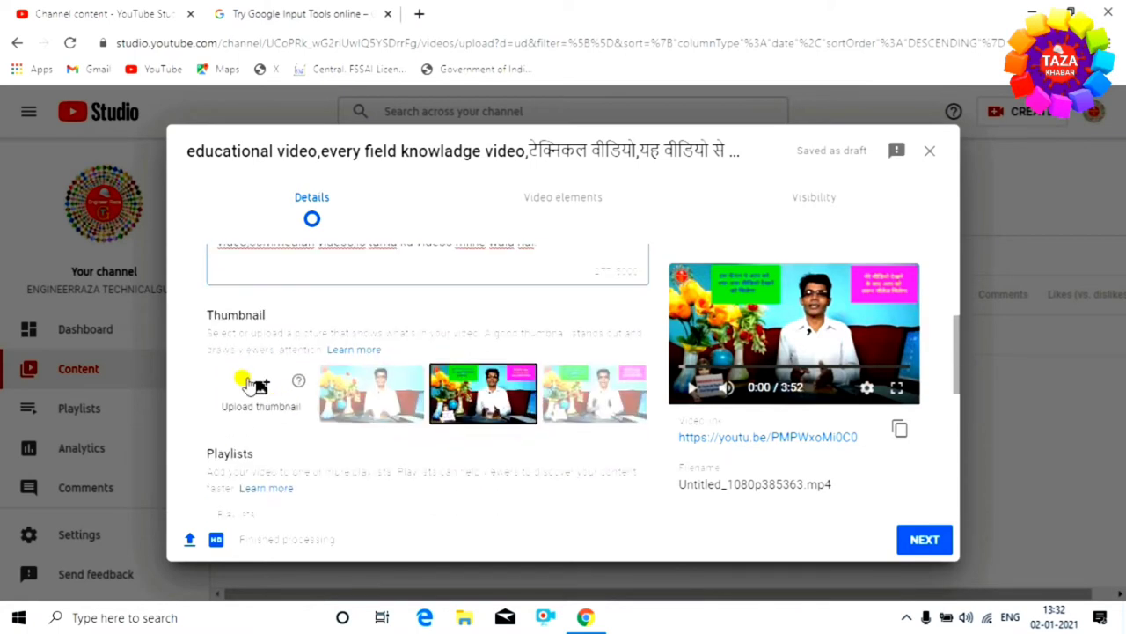
pyautogui.scroll(-1, 267, 365)
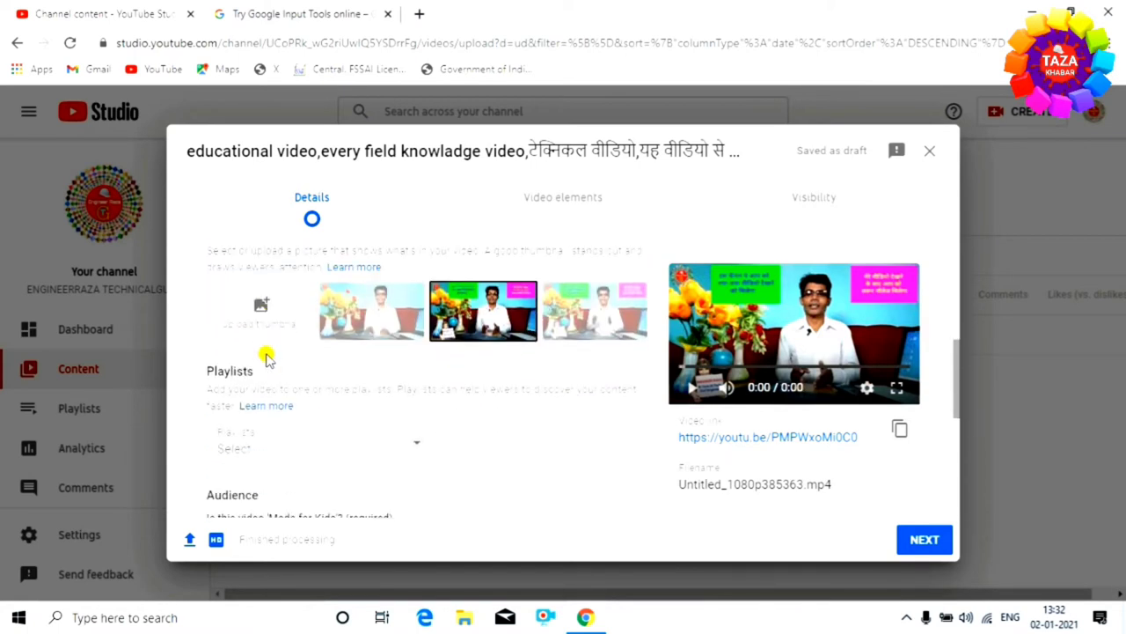
pyautogui.scroll(-1, 266, 361)
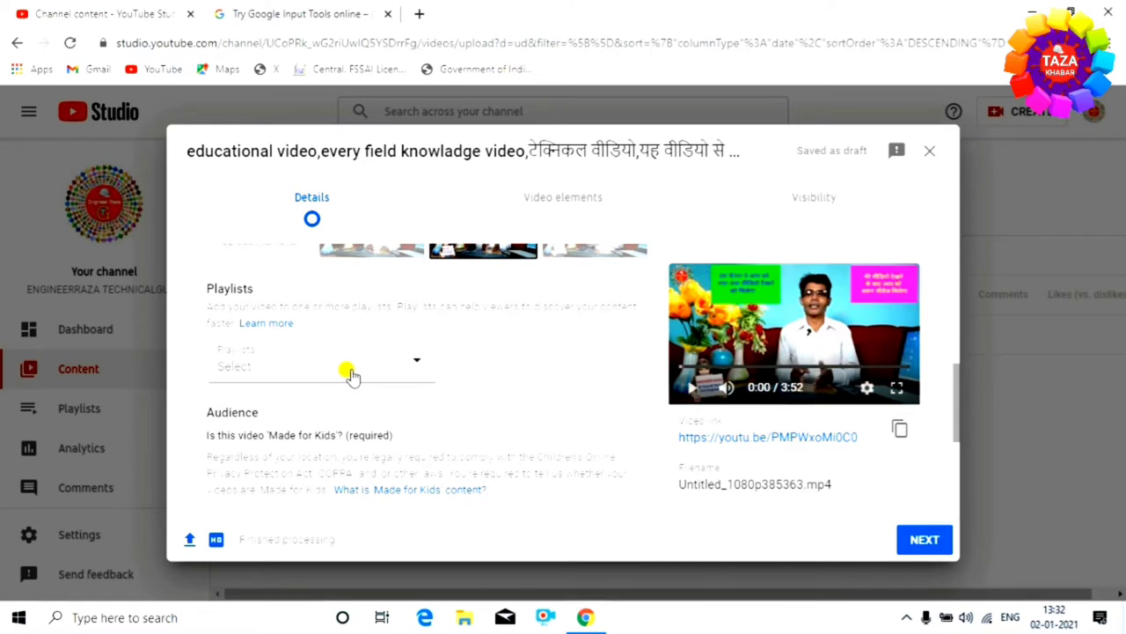
pyautogui.scroll(4, 349, 374)
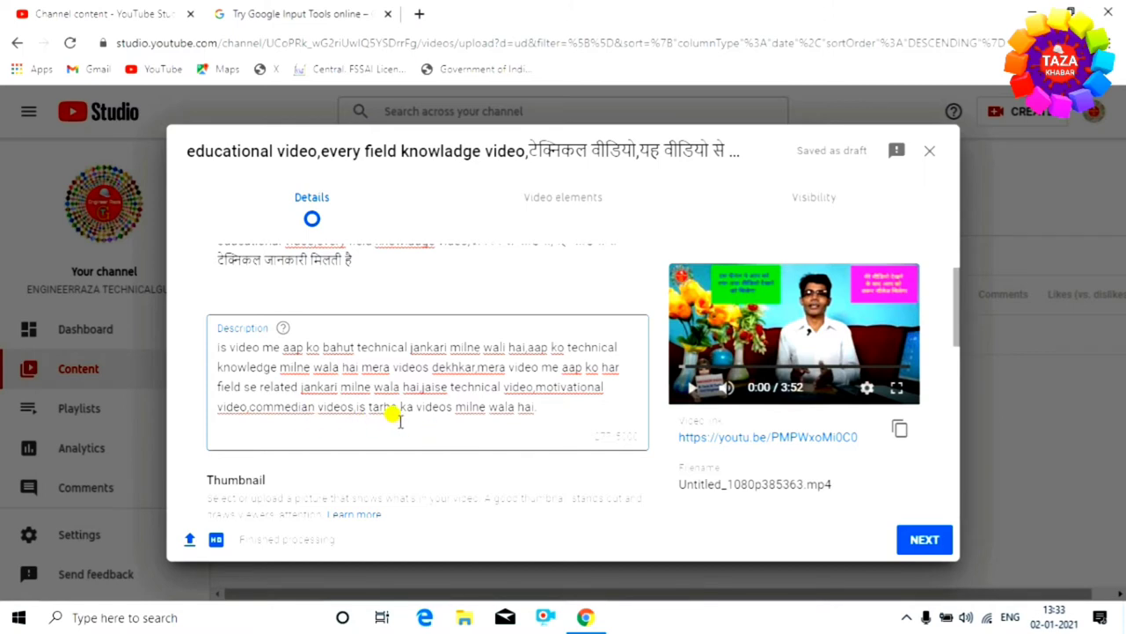
pyautogui.press('Return')
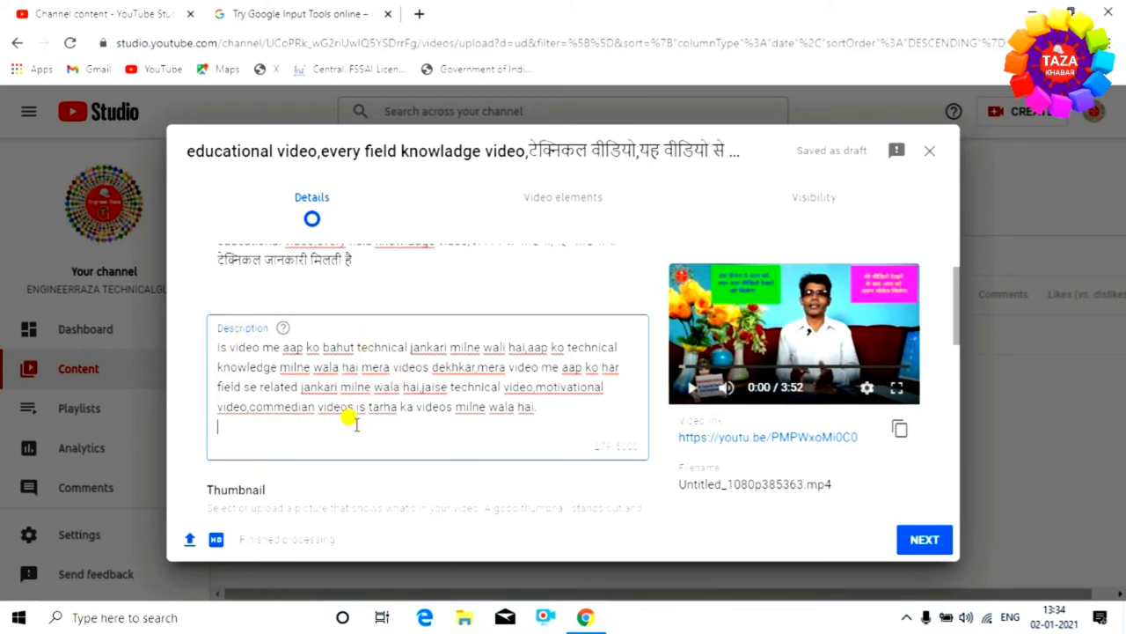
# - Upload the image 20210101_230410 from the ERTG folder on the Desktop as the video's custom thumbnail
pyautogui.scroll(-1, 494, 406)
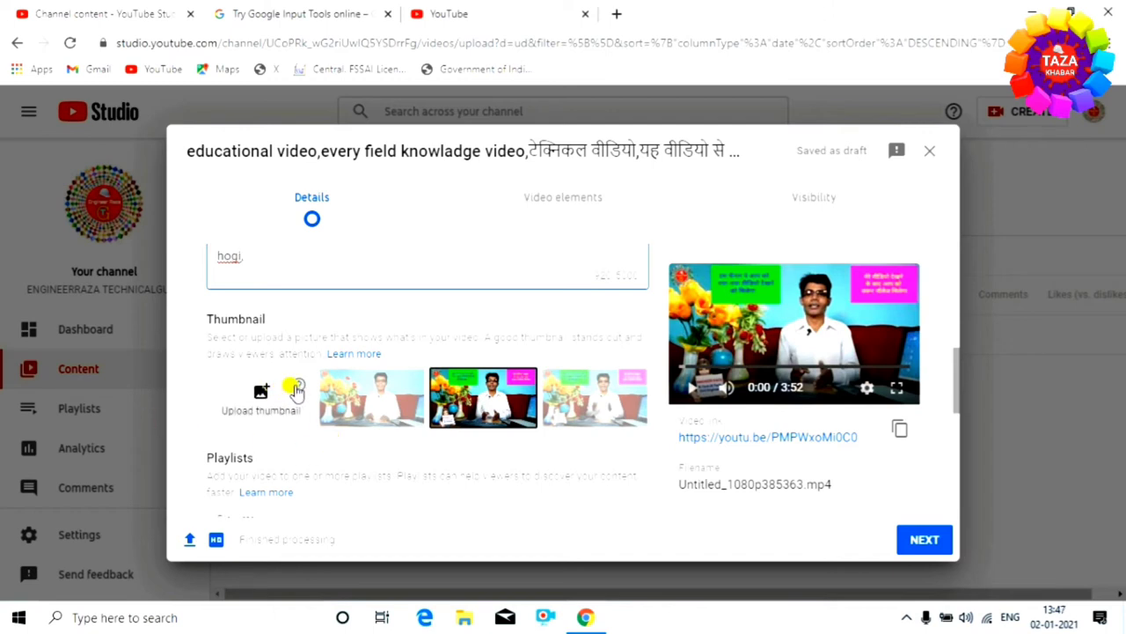
pyautogui.moveTo(298, 390)
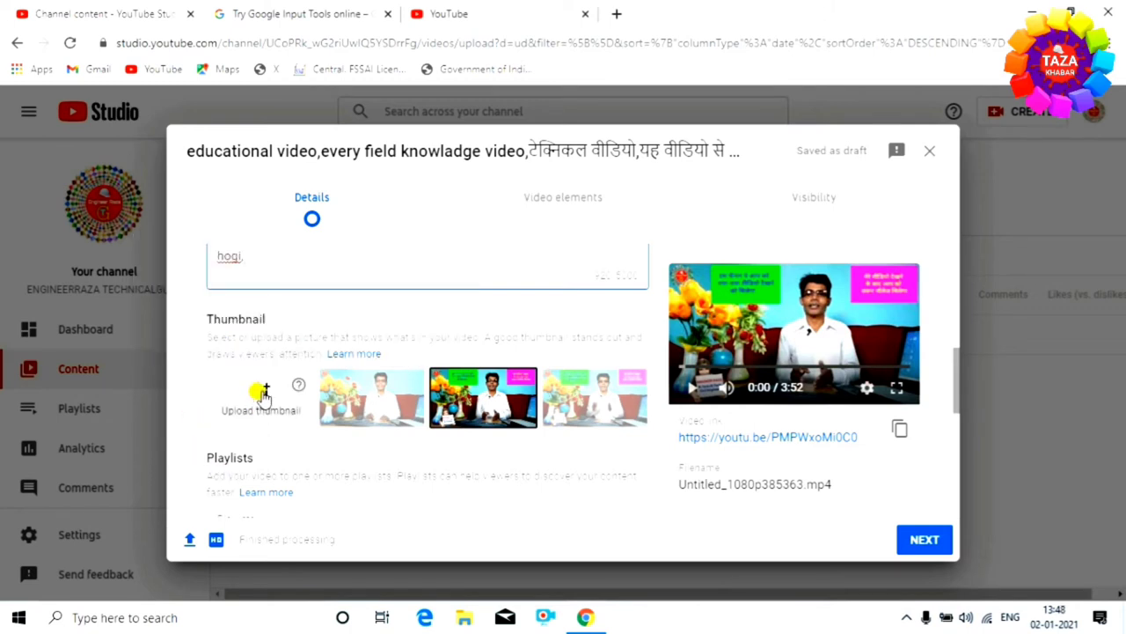
pyautogui.click(261, 393)
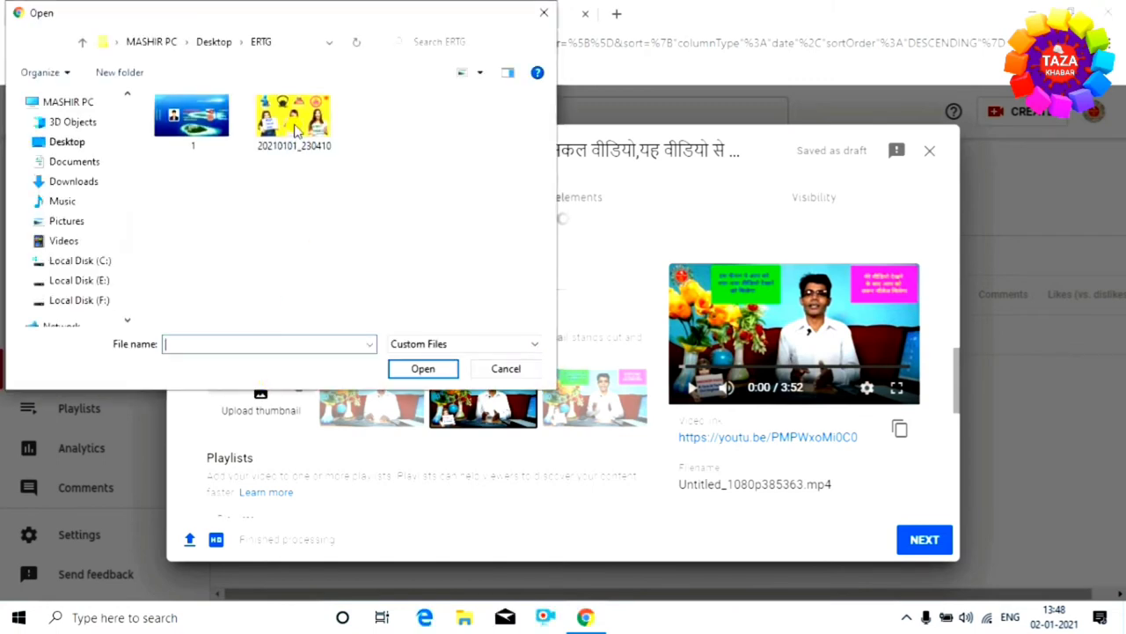
pyautogui.click(297, 130)
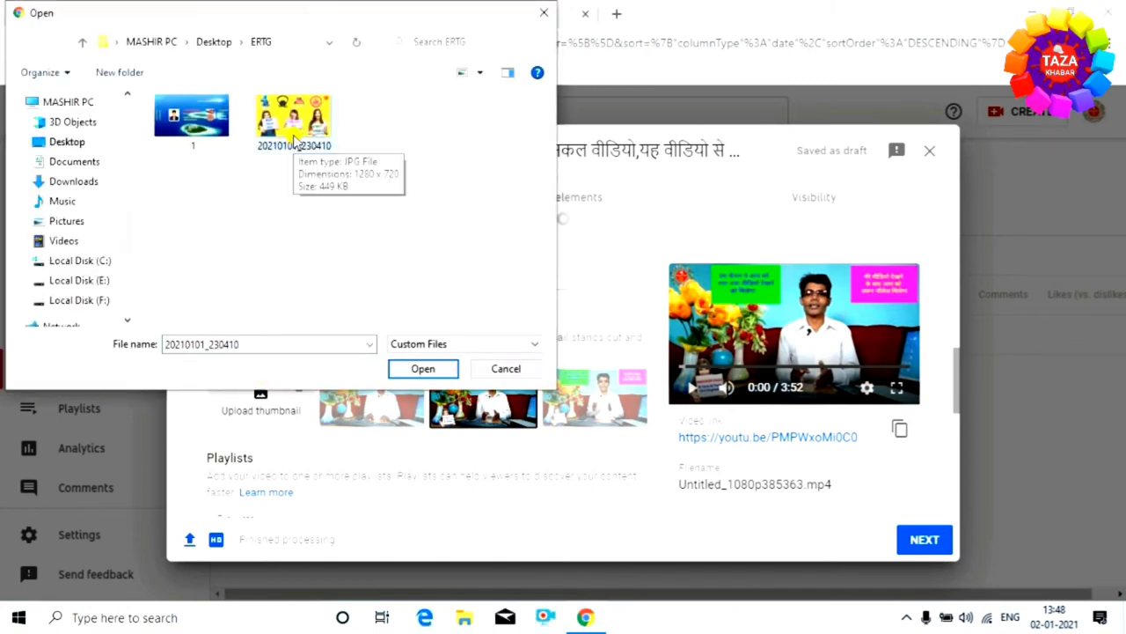
pyautogui.click(408, 367)
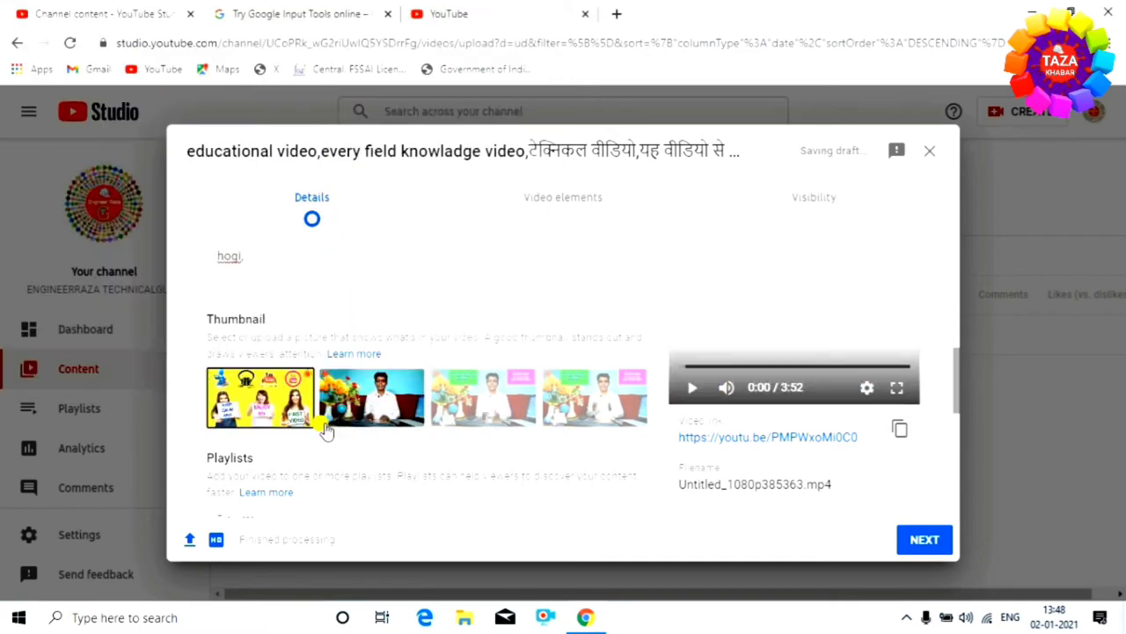
pyautogui.moveTo(255, 406)
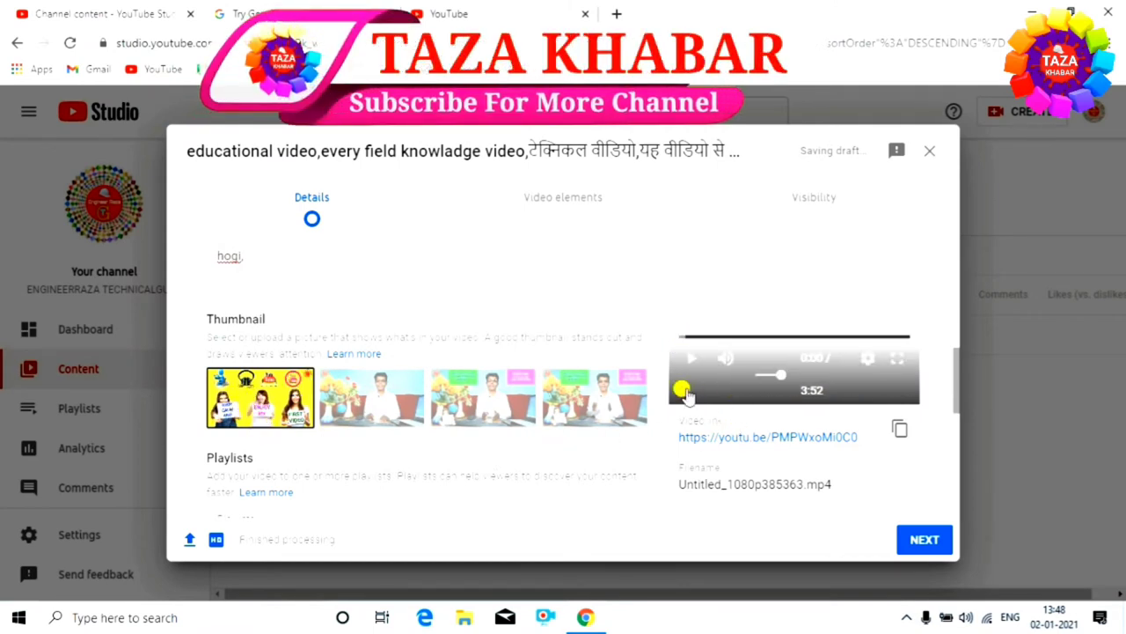
# - Expand the additional video options below the audience and age restriction settings and go to the Tags section
pyautogui.scroll(-10, 546, 476)
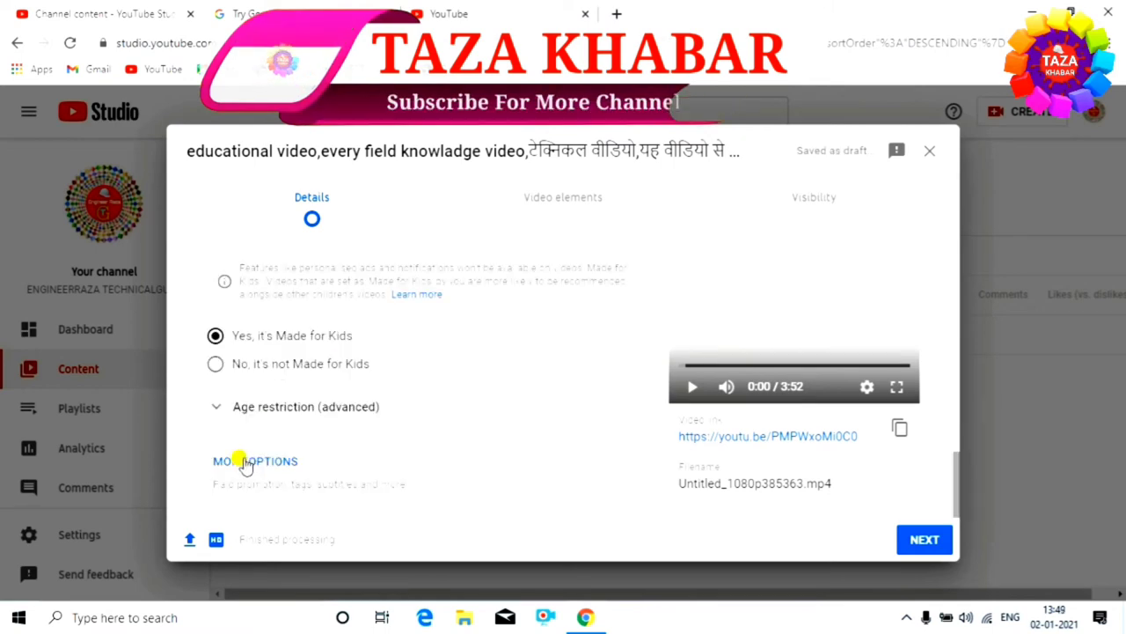
pyautogui.click(281, 462)
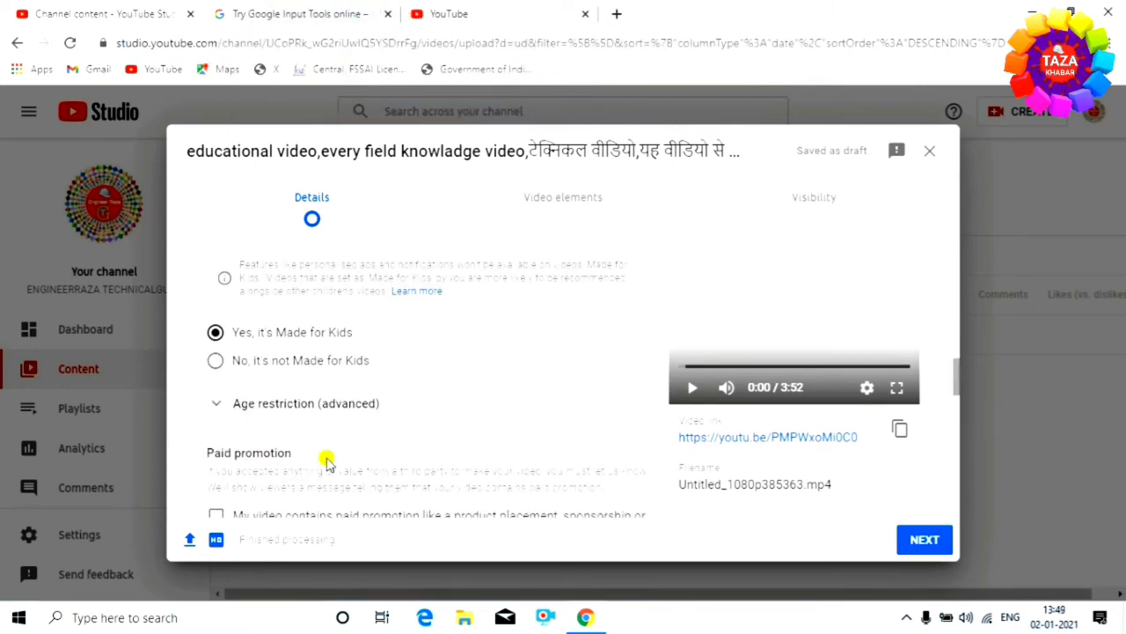
pyautogui.scroll(-3, 326, 460)
pyautogui.scroll(3, 313, 435)
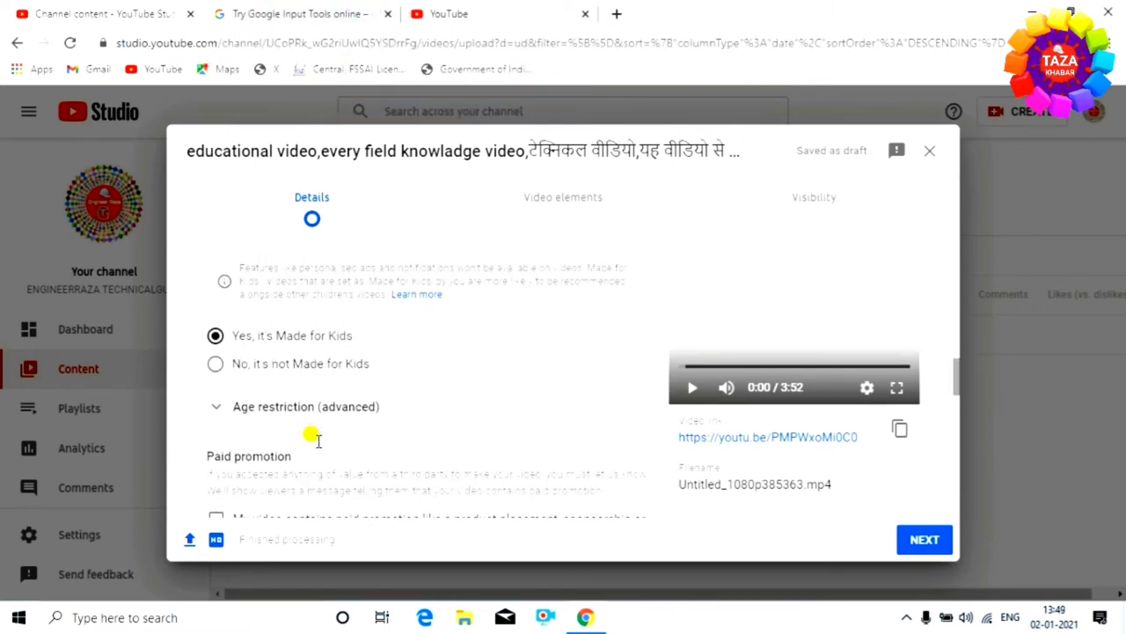
pyautogui.scroll(-3, 310, 436)
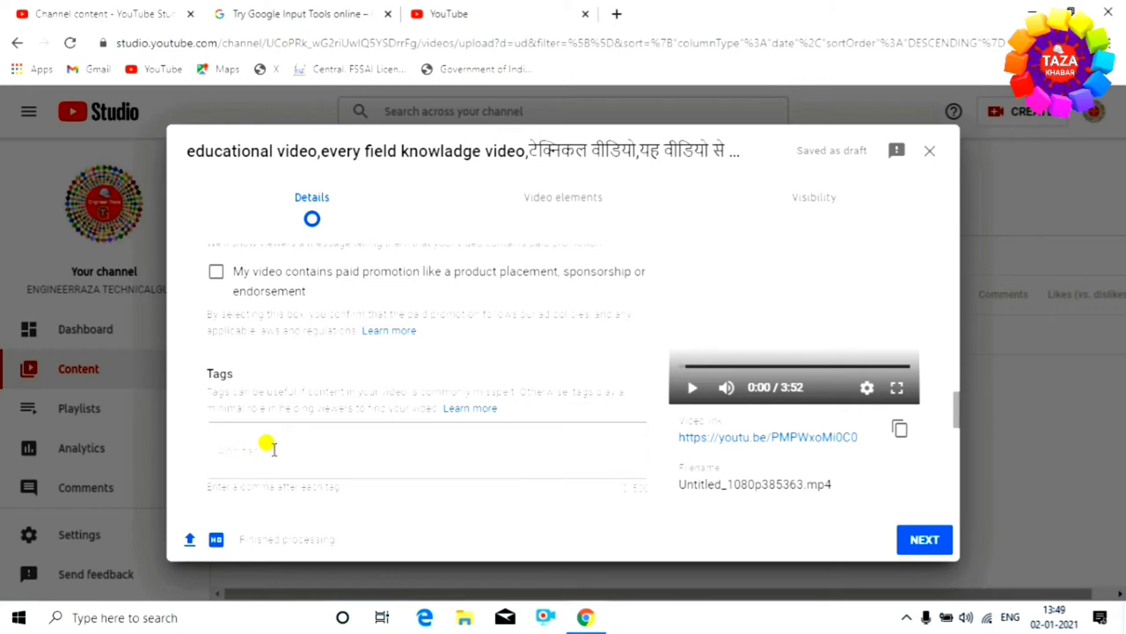
# - Open the YouTube home page in a new browser tab through a Google search for "youtube"
pyautogui.click(420, 13)
pyautogui.click(410, 40)
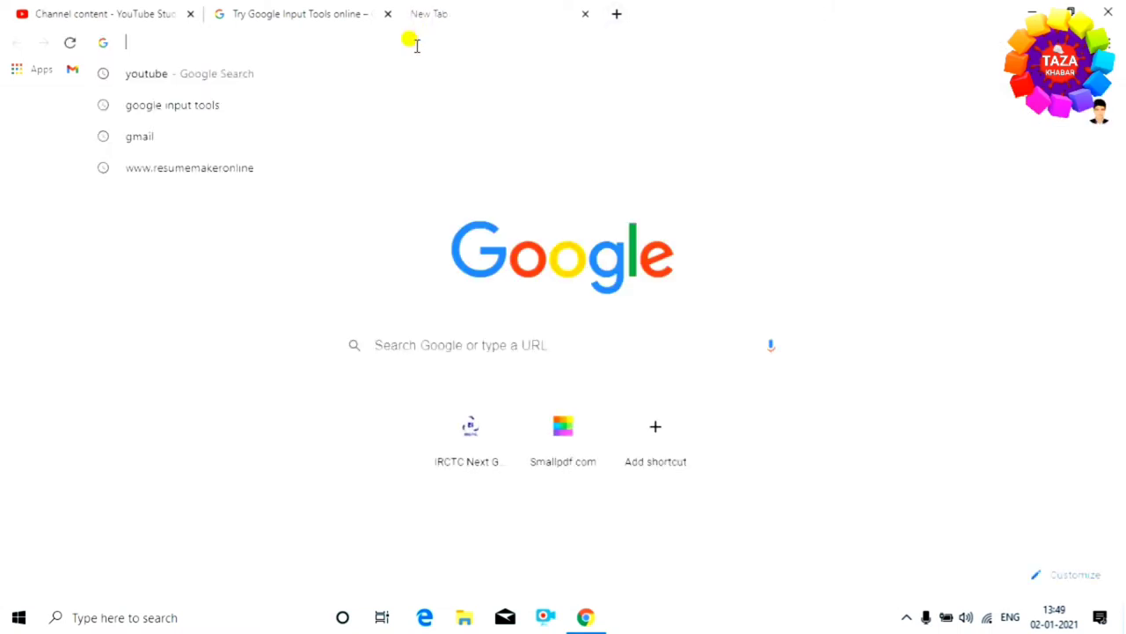
pyautogui.click(149, 74)
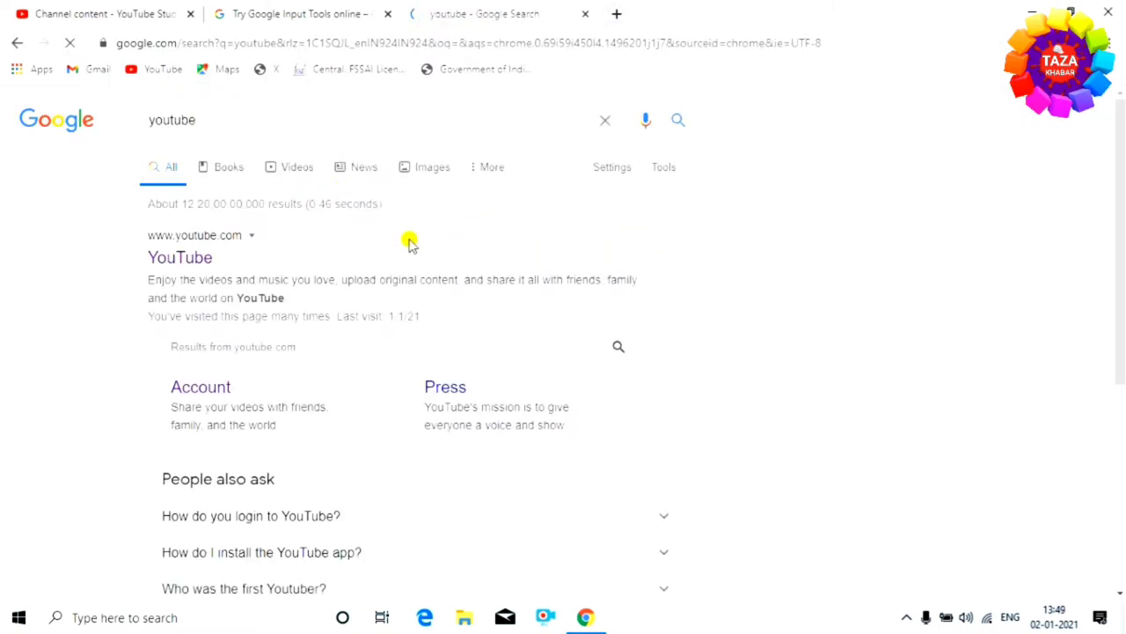
pyautogui.click(186, 256)
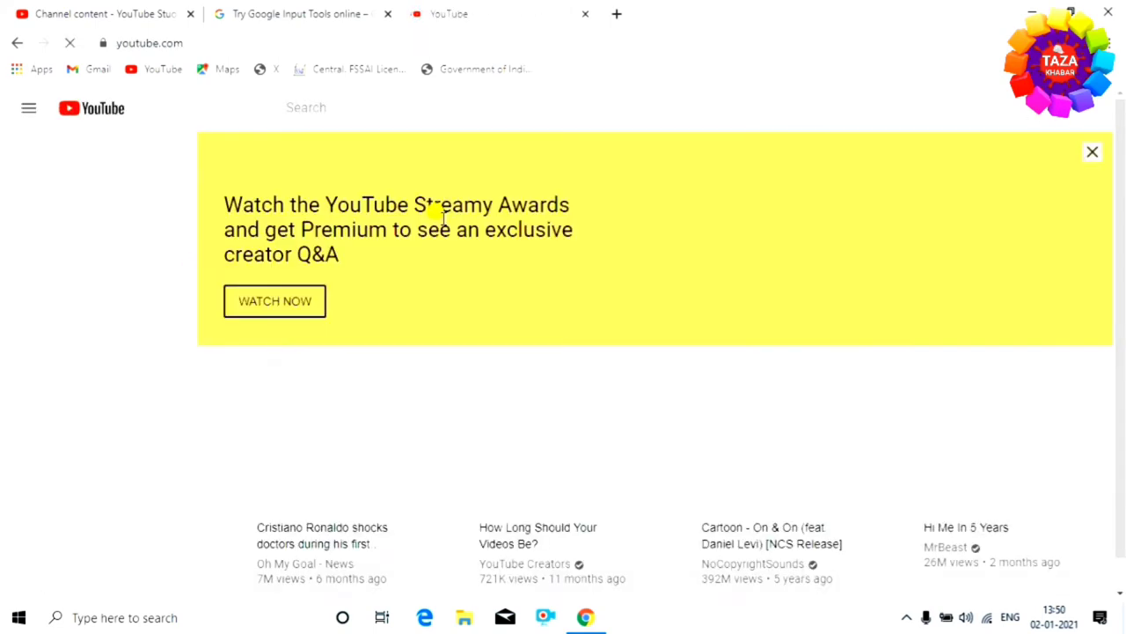
pyautogui.click(220, 36)
pyautogui.click(326, 107)
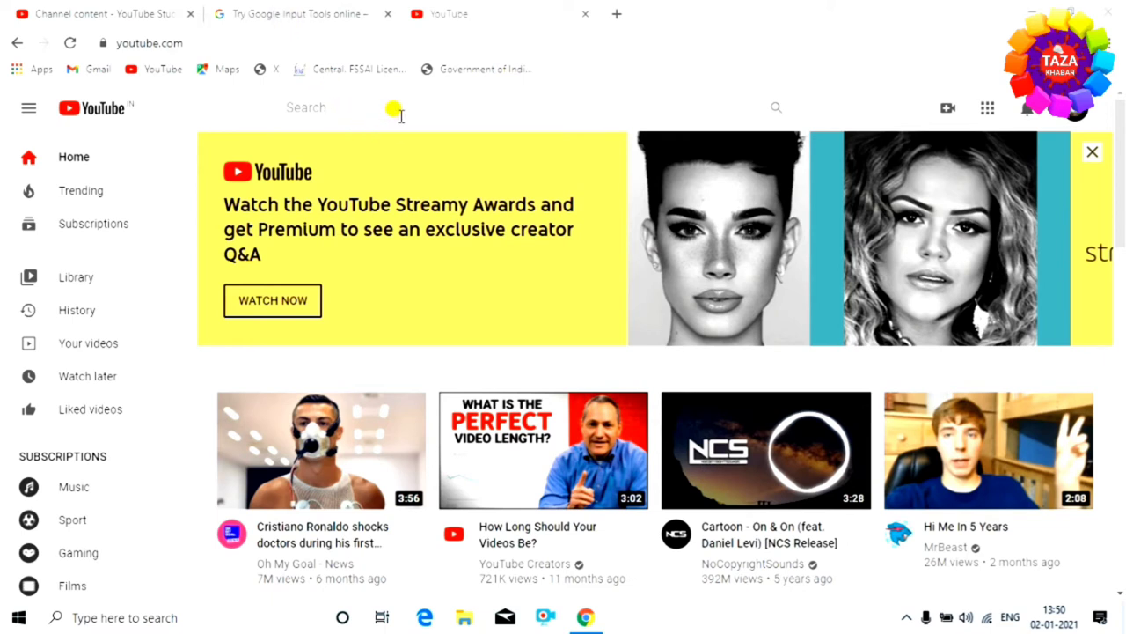
# - Search YouTube for "education video" using the suggested phrase "education video kaise banaye"
pyautogui.click(341, 106)
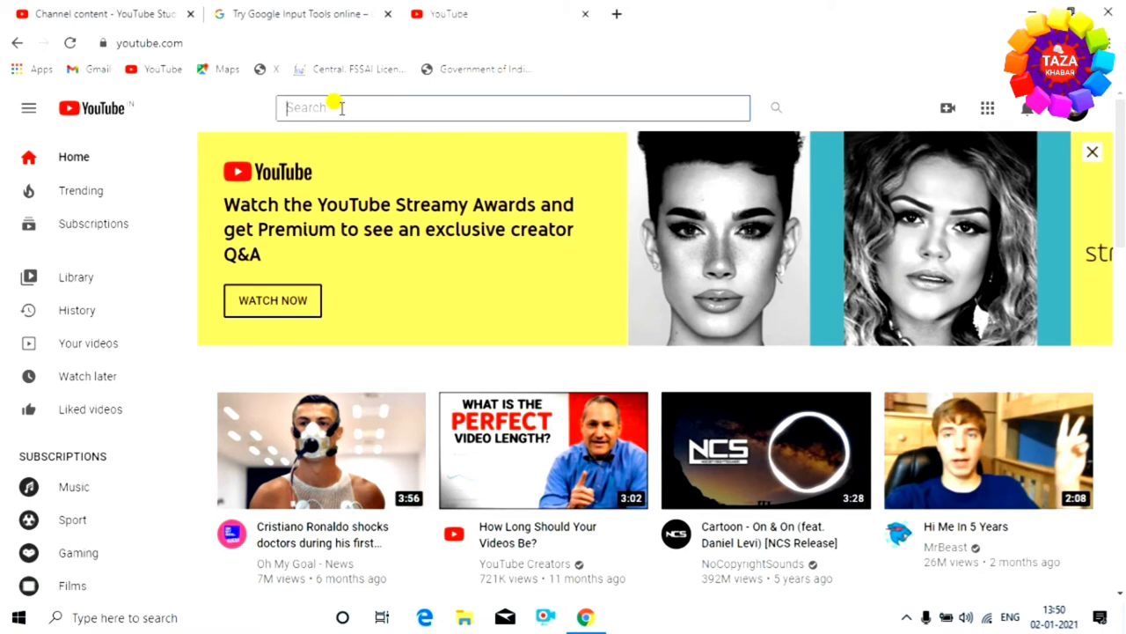
pyautogui.write('education video')
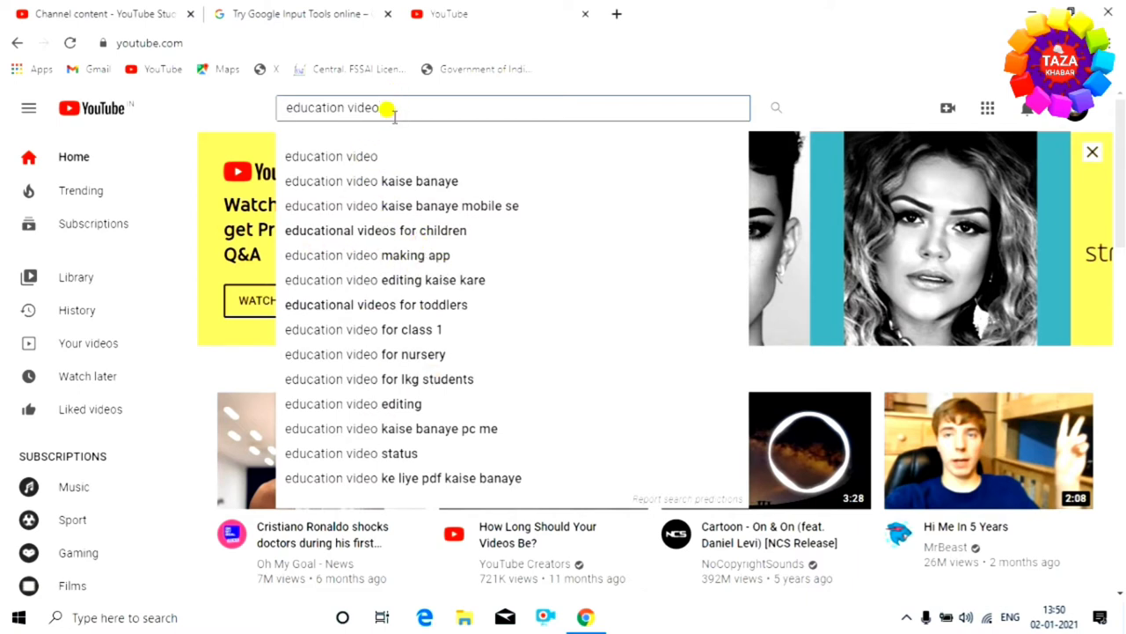
pyautogui.moveTo(388, 108); pyautogui.dragTo(264, 107)
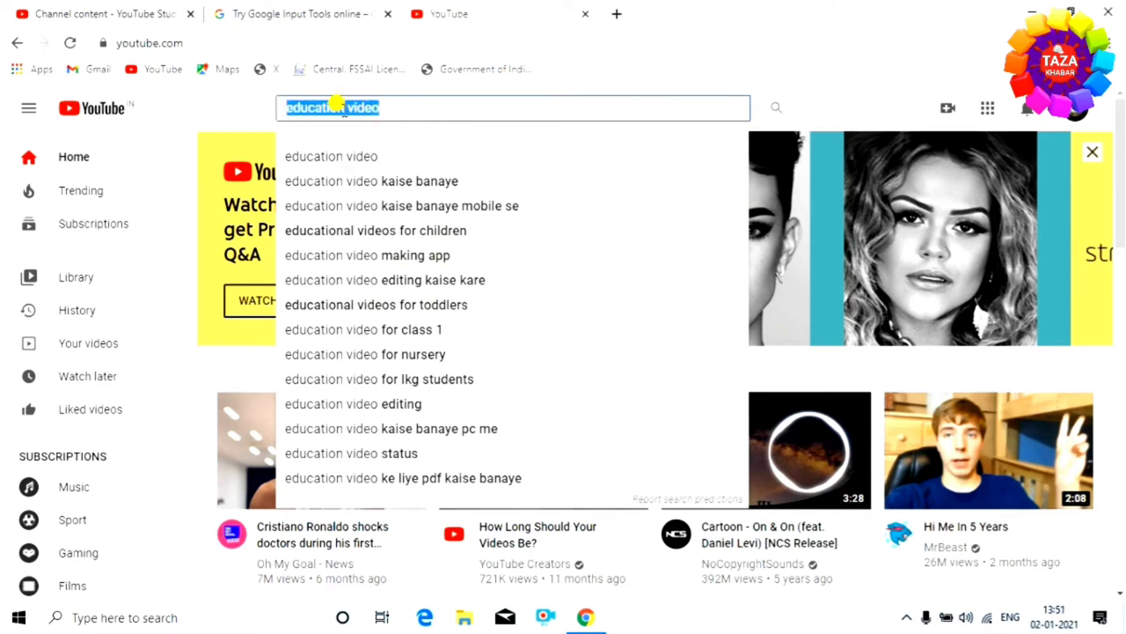
pyautogui.press('End')
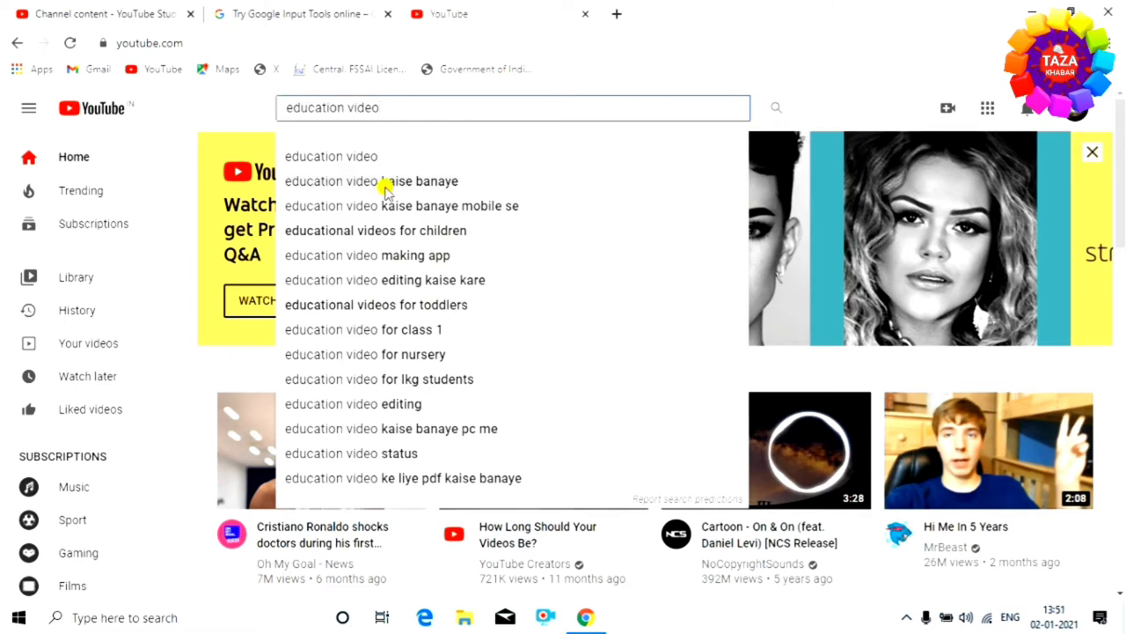
pyautogui.click(390, 185)
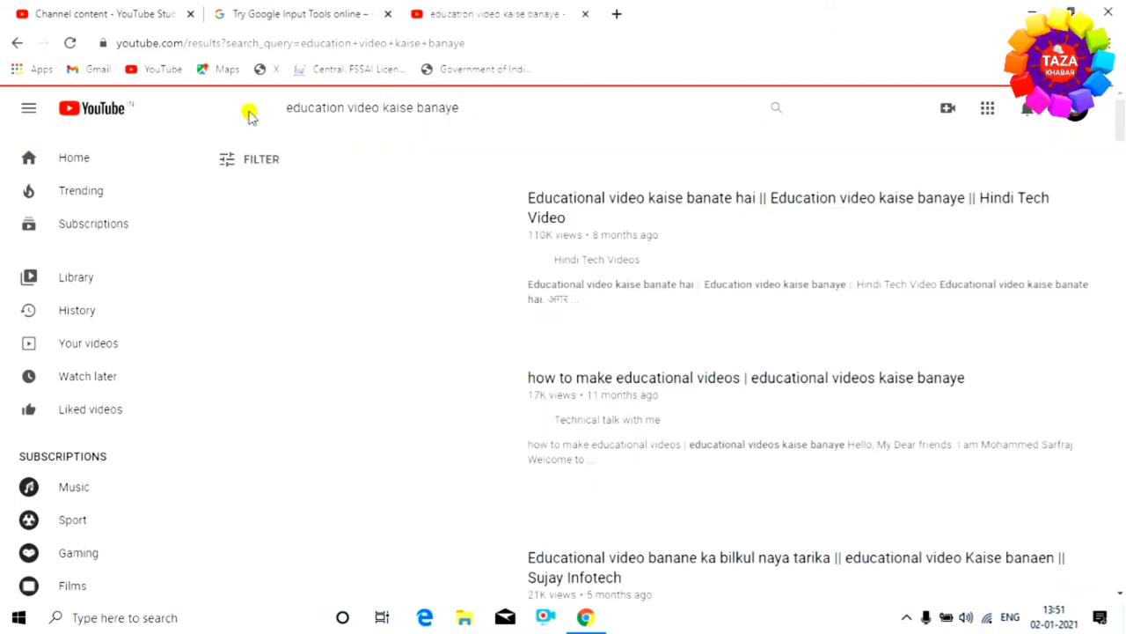
# - Copy the search phrase "education video kaise banaye" and paste it as a tag in the YouTube Studio video details
pyautogui.click(360, 104)
pyautogui.tripleClick(360, 104)
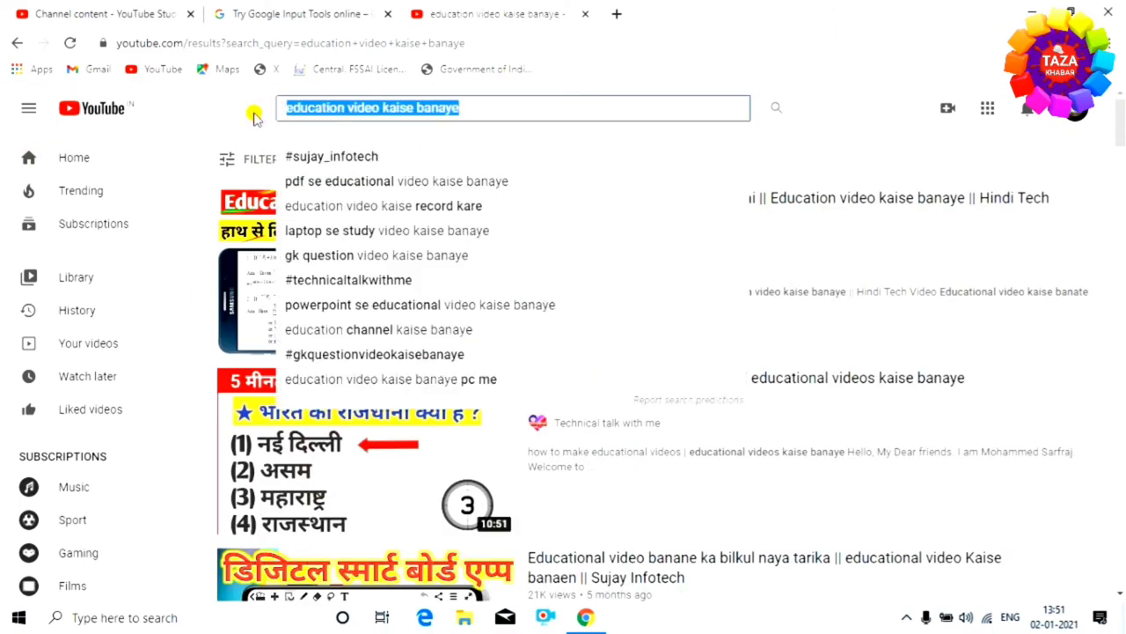
pyautogui.rightClick(332, 106)
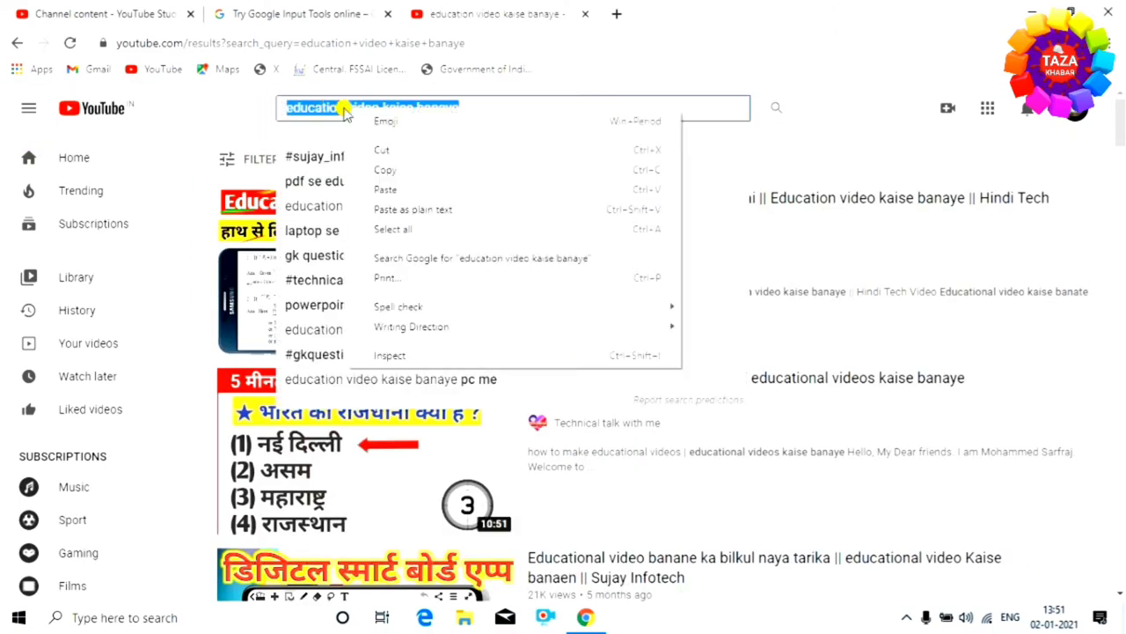
pyautogui.click(384, 170)
pyautogui.click(138, 13)
pyautogui.click(320, 434)
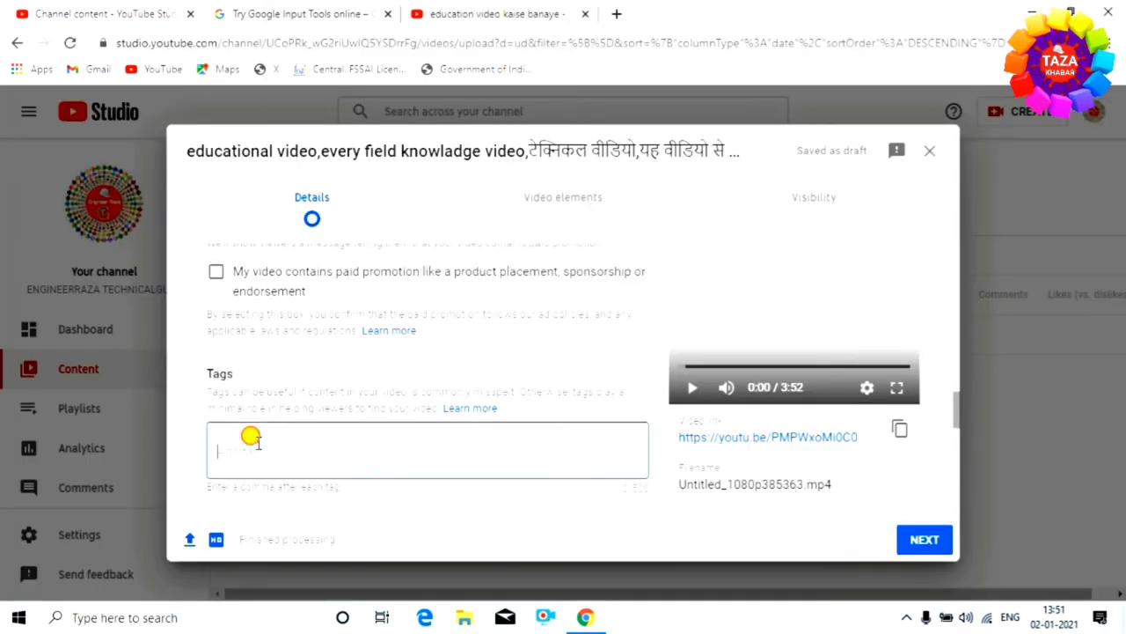
pyautogui.rightClick(256, 447)
pyautogui.click(317, 332)
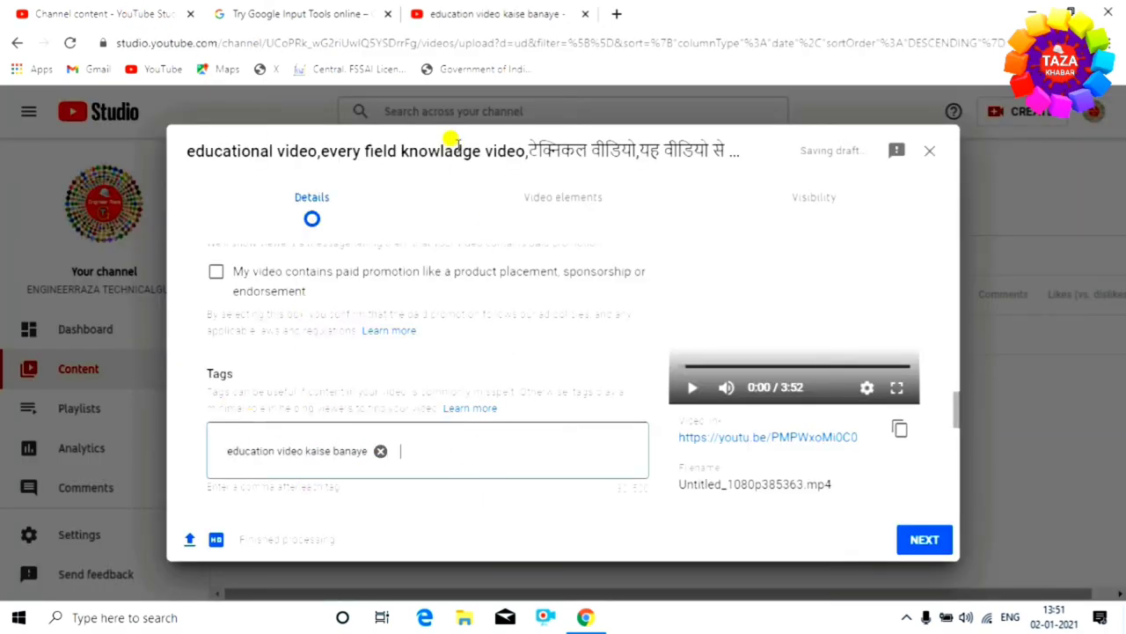
# - Add a second tag, "education video se ap ko bahut jankari milne wali hai", to the video
pyautogui.click(481, 11)
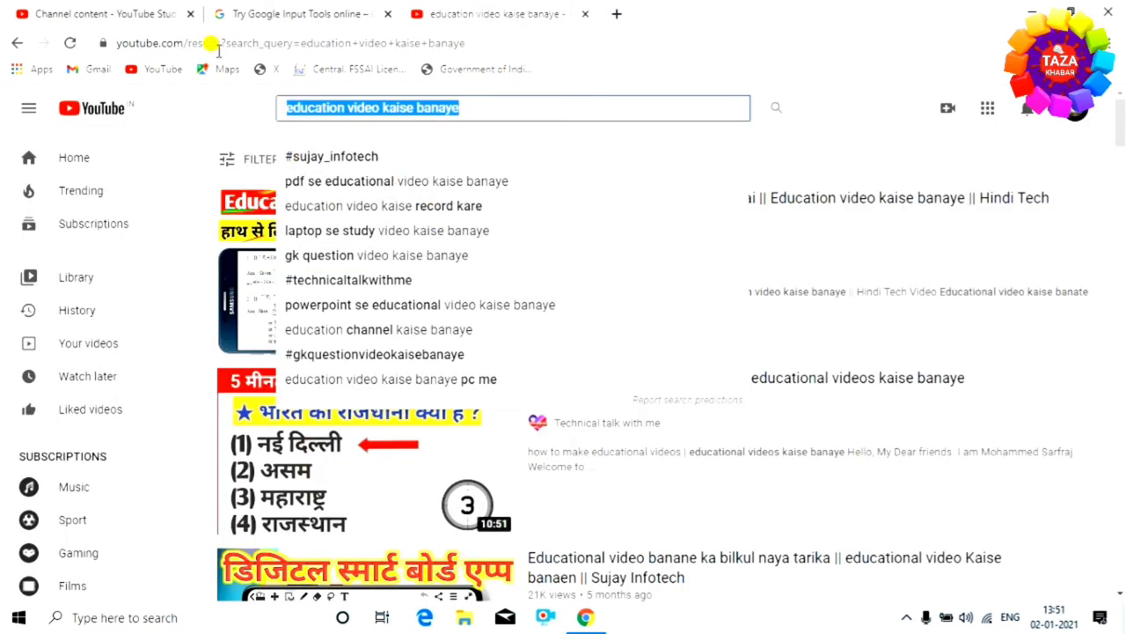
pyautogui.click(136, 10)
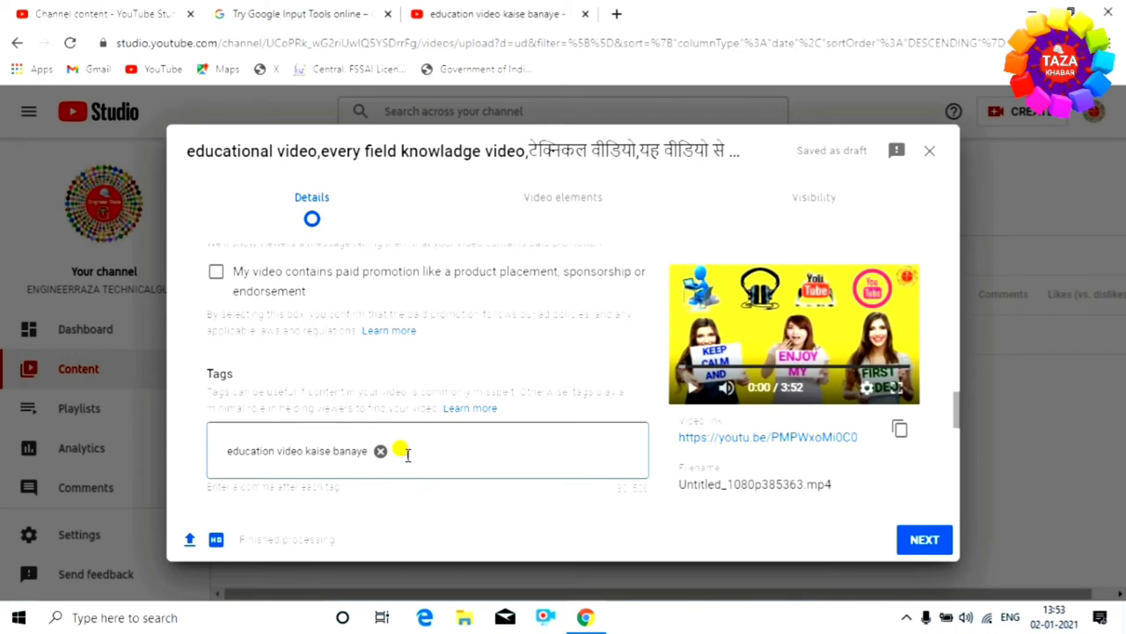
pyautogui.hotkey('ctrl', 'v')
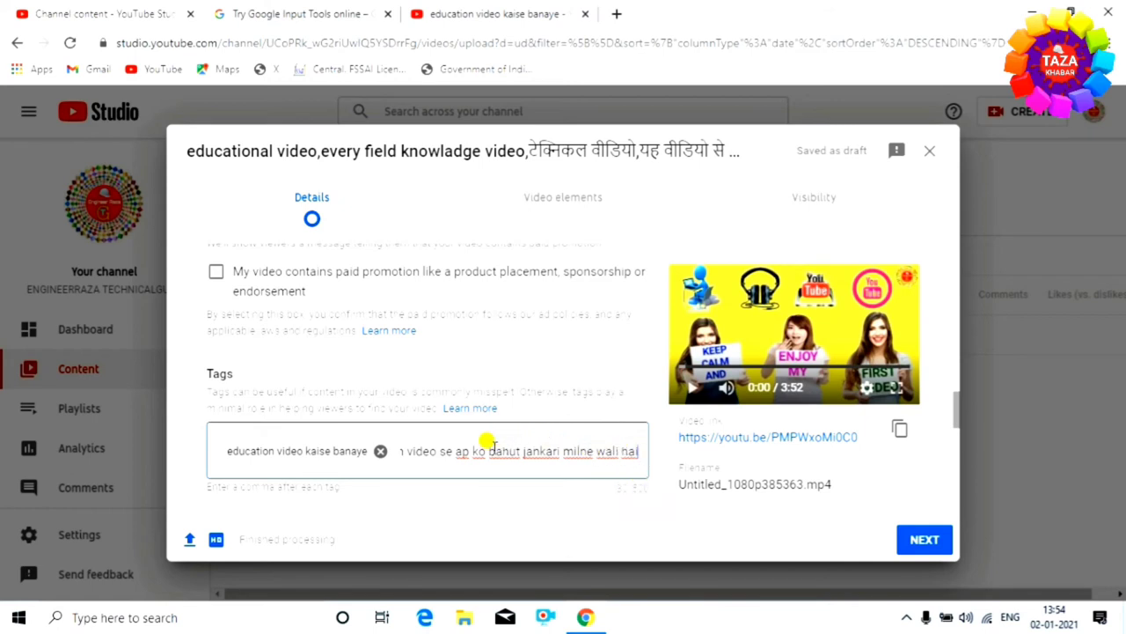
pyautogui.scroll(-1, 577, 450)
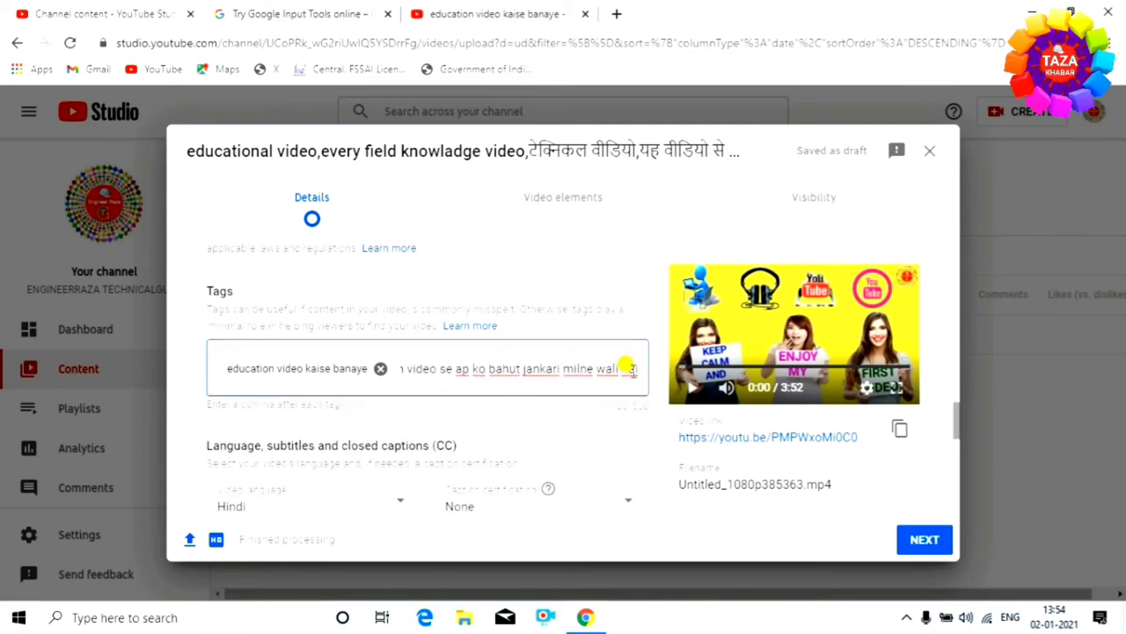
pyautogui.press('Return')
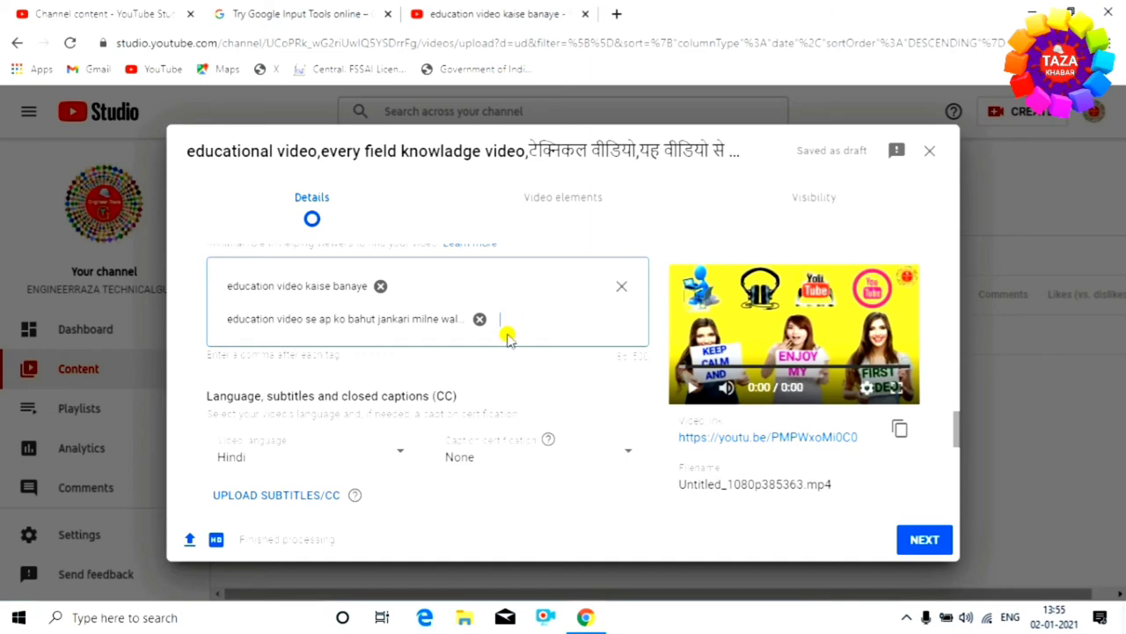
pyautogui.click(511, 13)
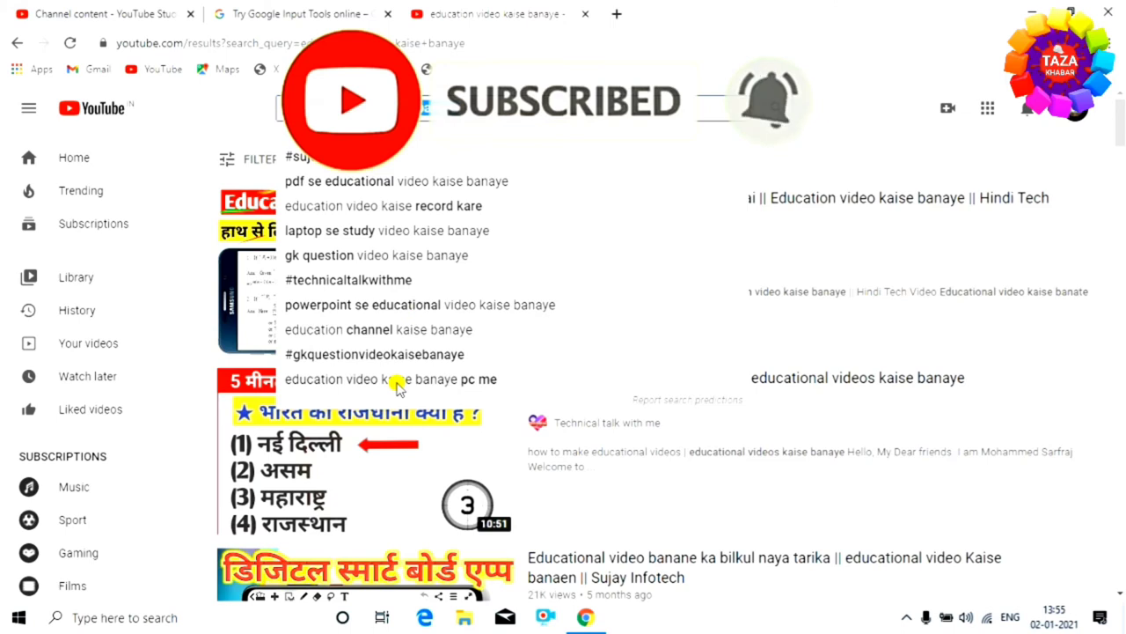
pyautogui.click(141, 344)
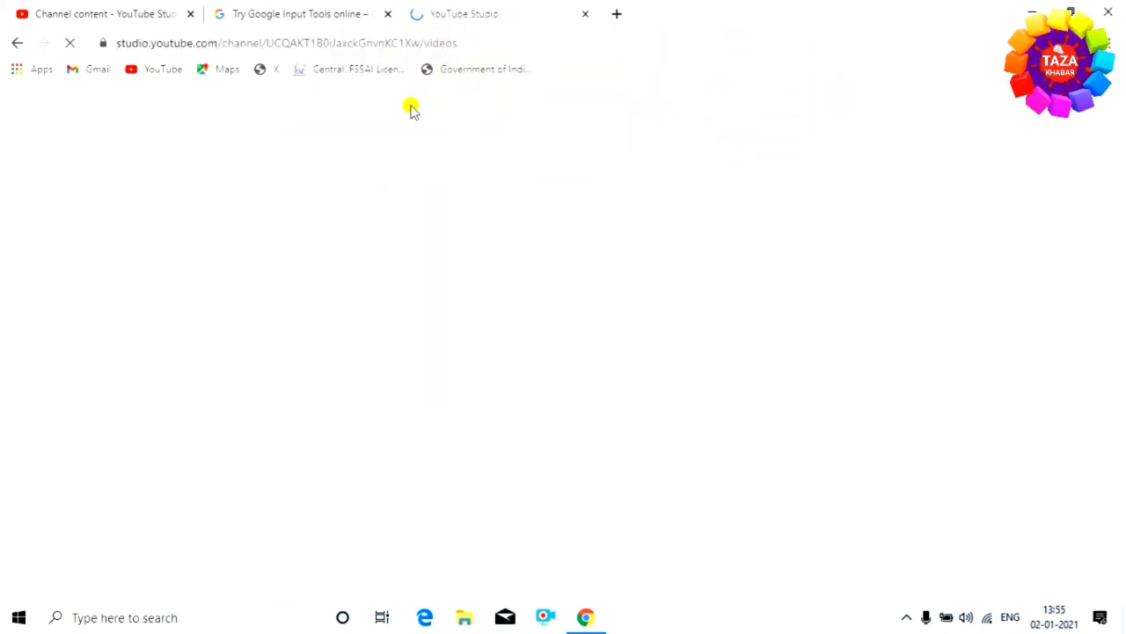
pyautogui.click(16, 42)
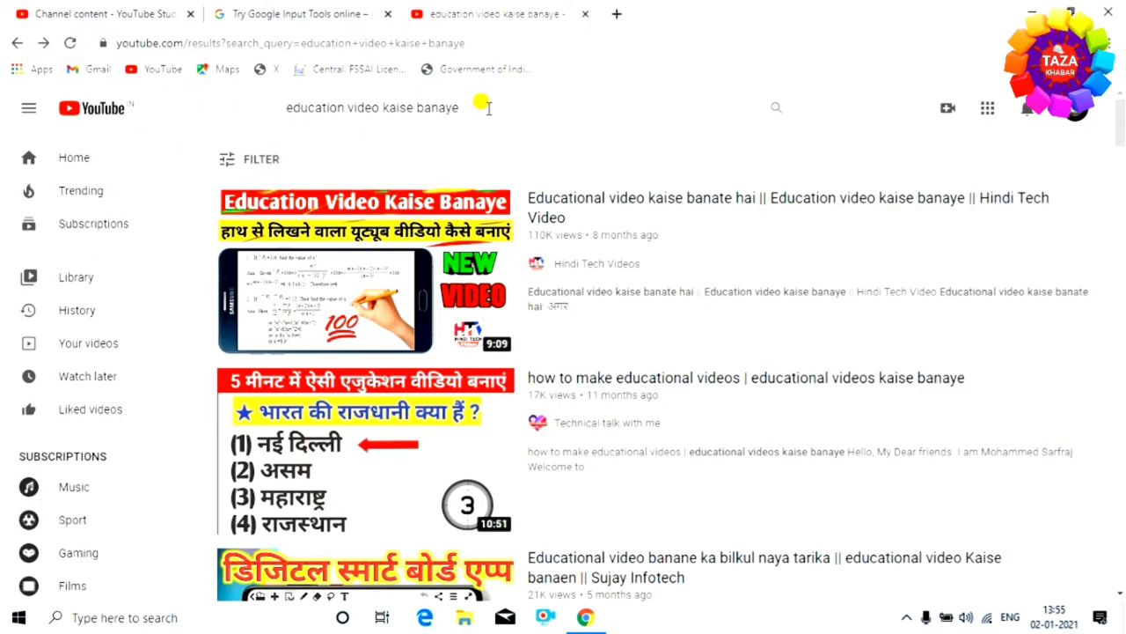
pyautogui.click(472, 106)
pyautogui.moveTo(467, 99); pyautogui.dragTo(376, 100)
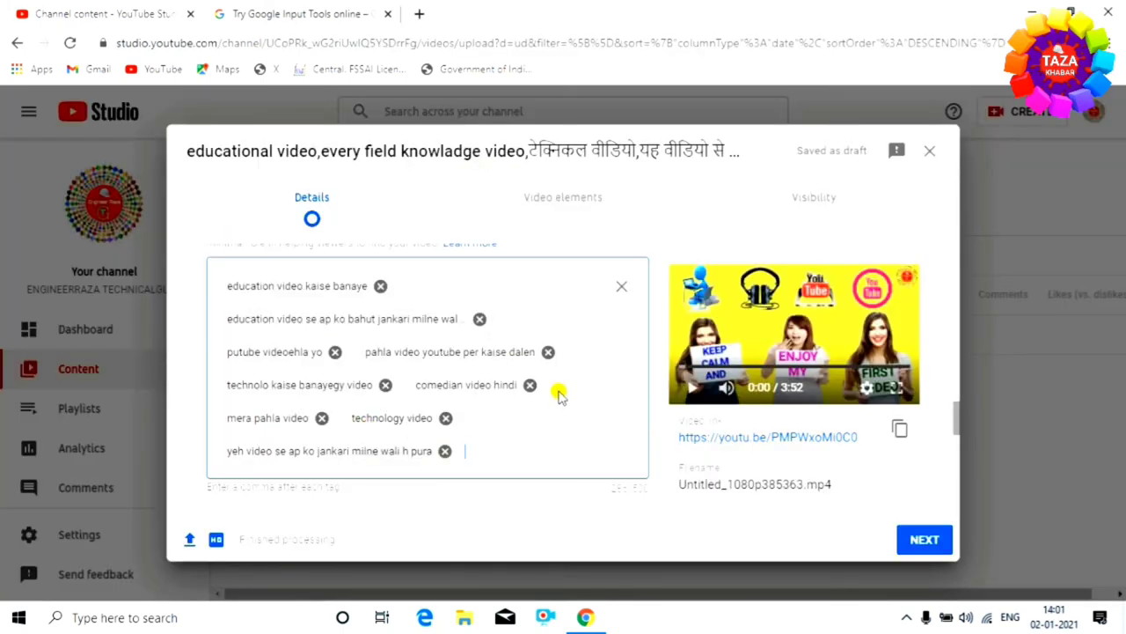
pyautogui.scroll(-2, 528, 391)
pyautogui.scroll(1, 476, 364)
pyautogui.scroll(2, 505, 379)
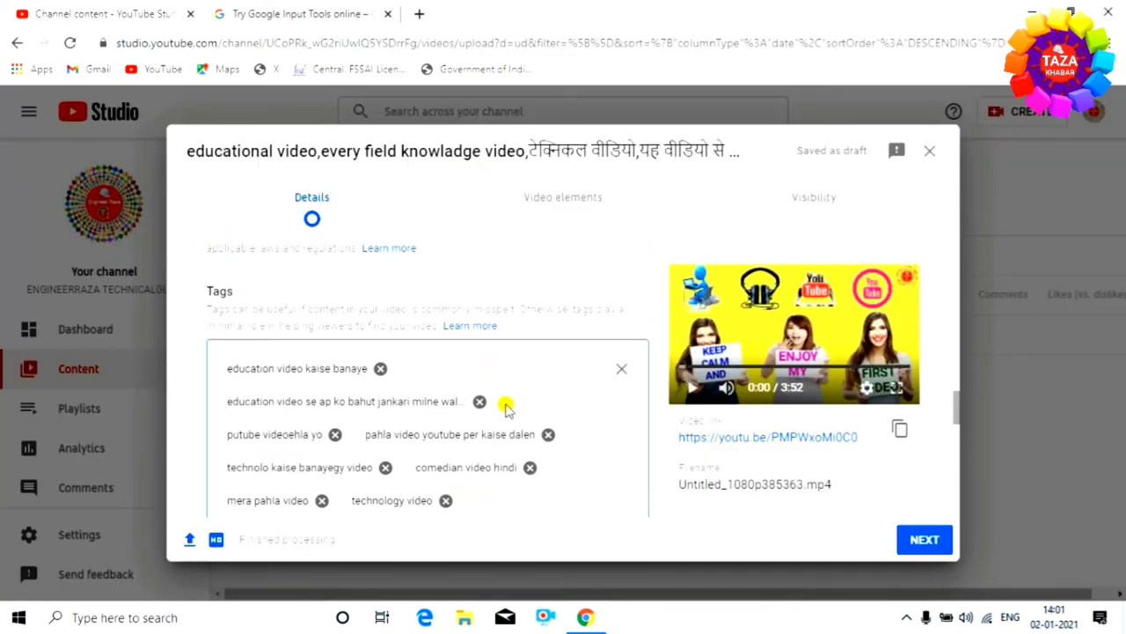
pyautogui.scroll(-1, 527, 418)
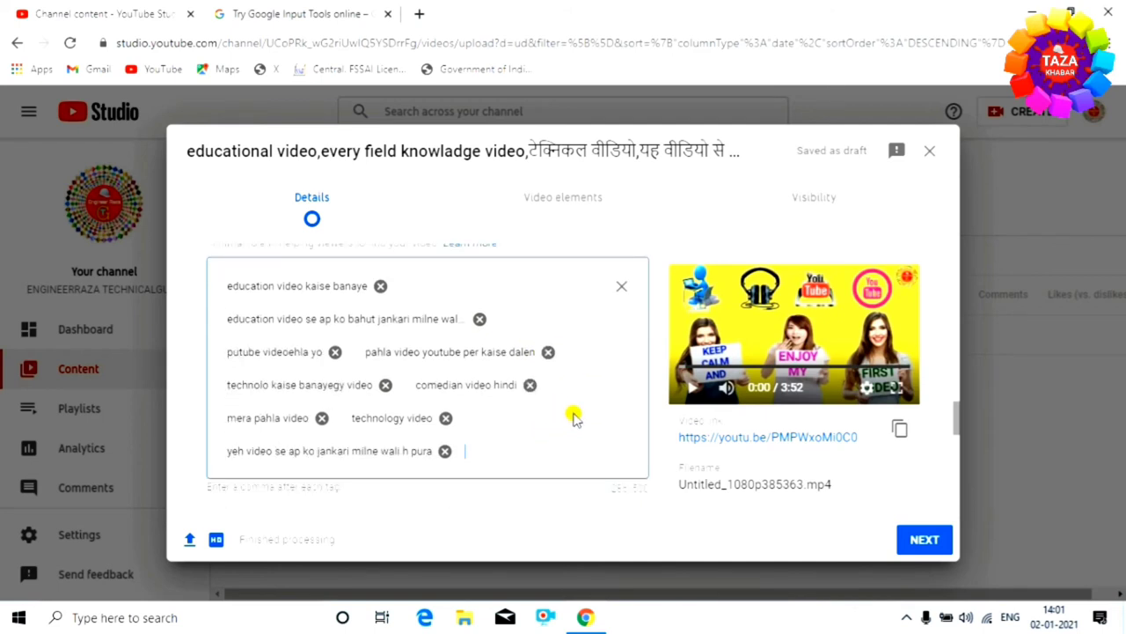
pyautogui.scroll(2, 554, 412)
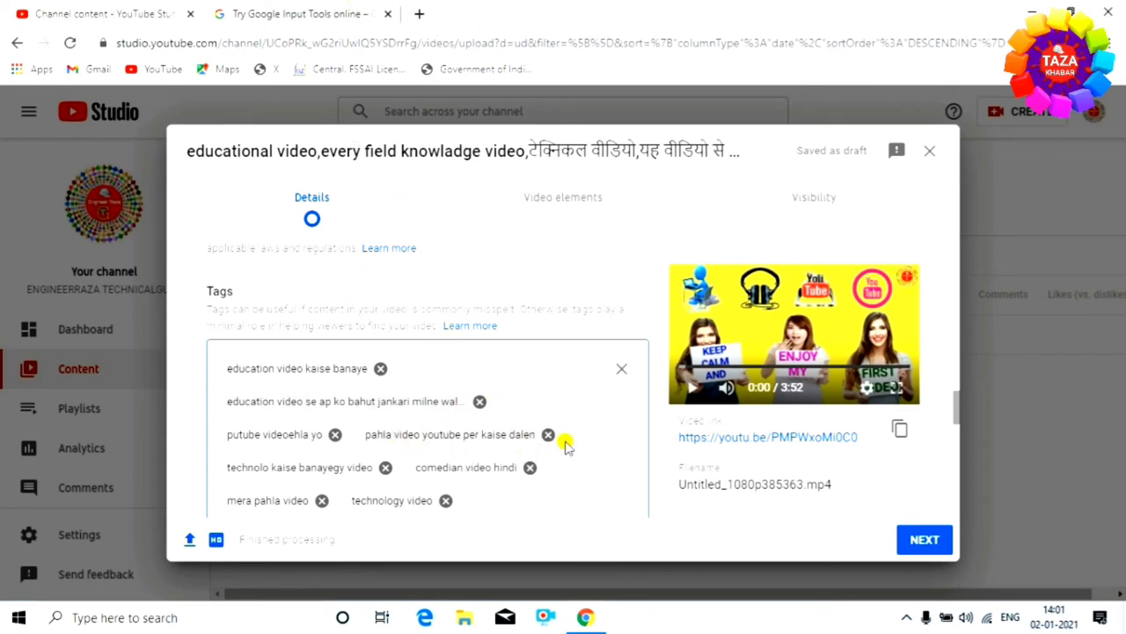
# - Add the tag "yeh video se ap ko jankari milne wali h pura" to the video
pyautogui.hotkey('ctrl', 'v')
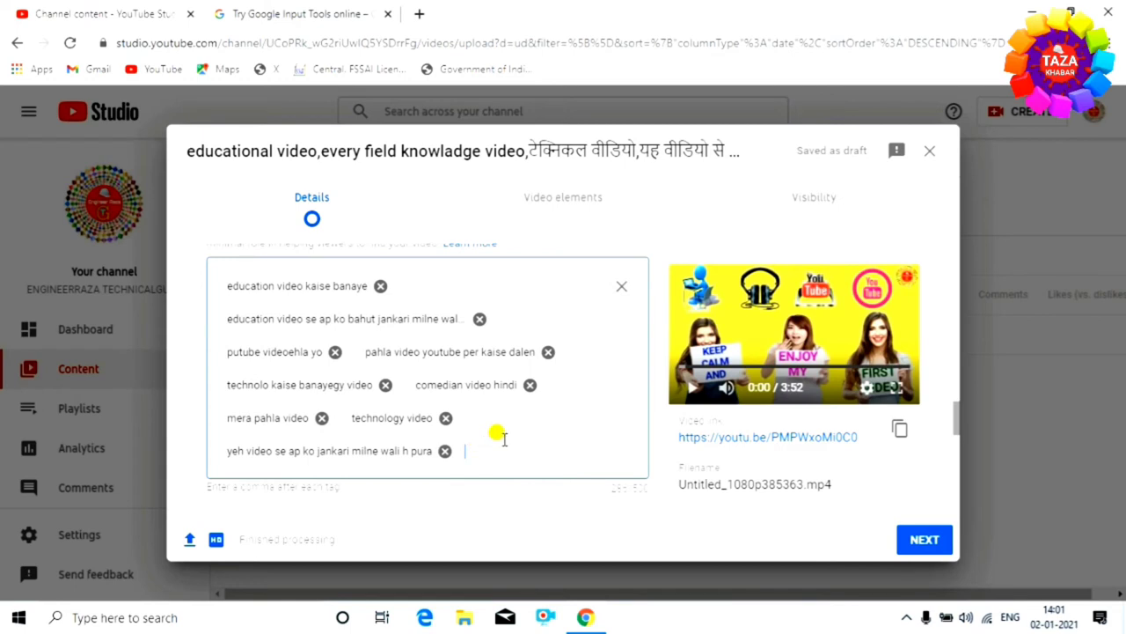
pyautogui.scroll(-1, 475, 437)
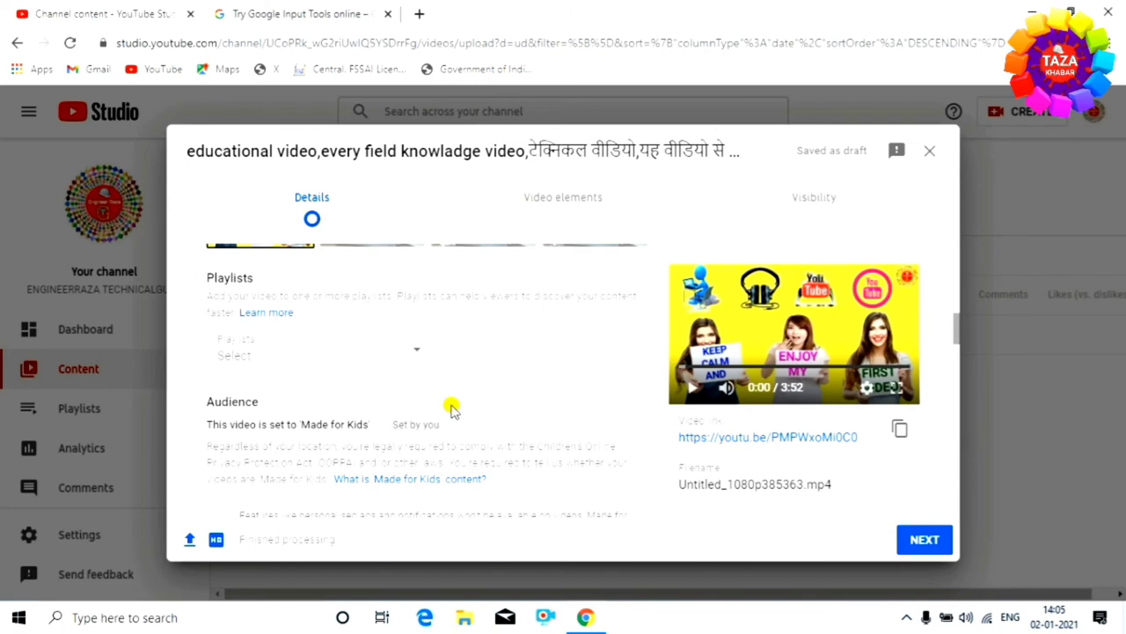
# - Create a public playlist titled "Technology" and assign the video to it
pyautogui.click(414, 352)
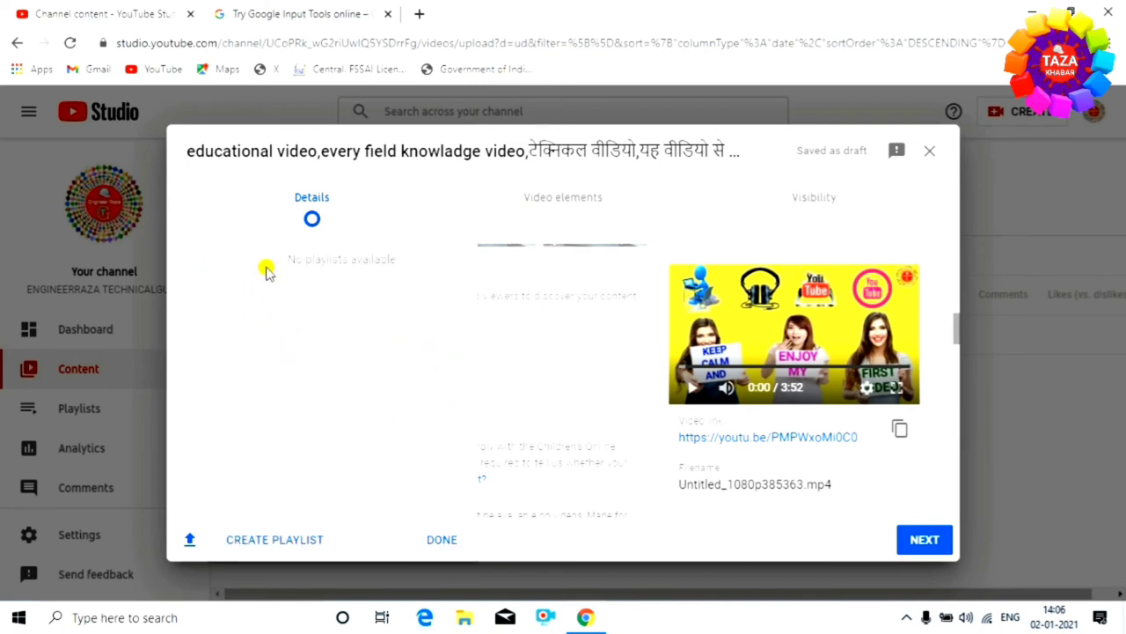
pyautogui.click(259, 540)
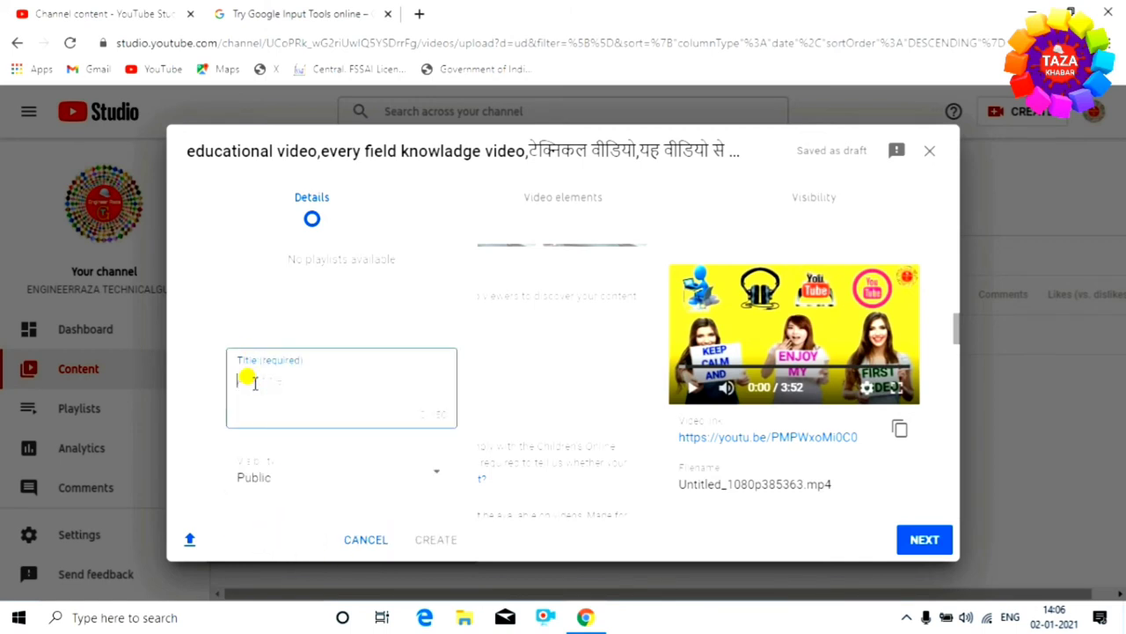
pyautogui.write('Technology')
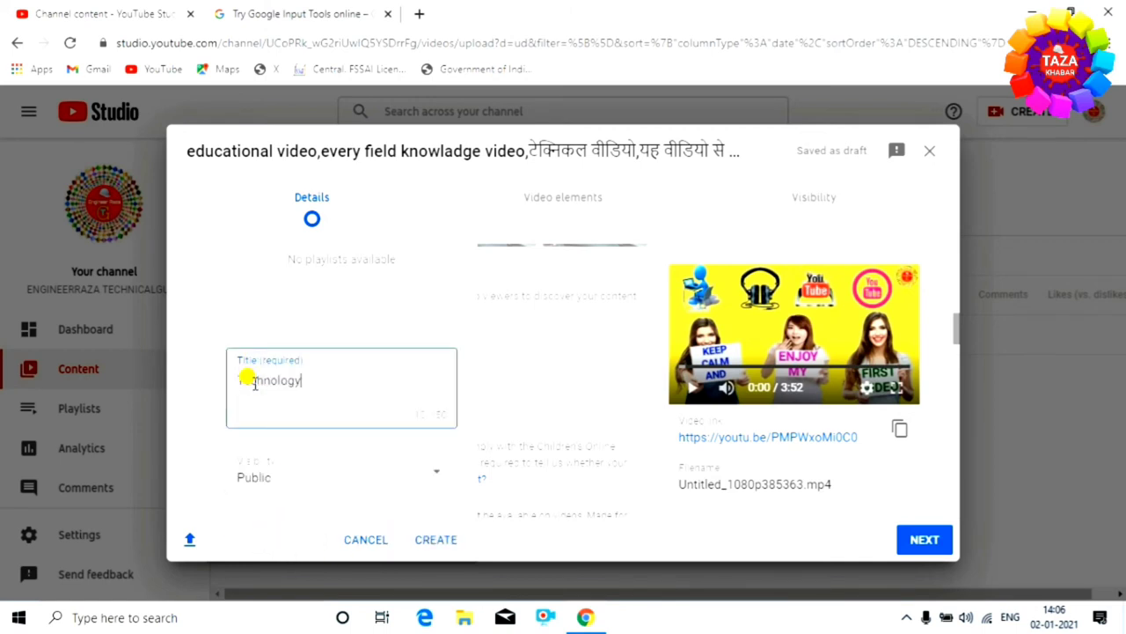
pyautogui.click(430, 542)
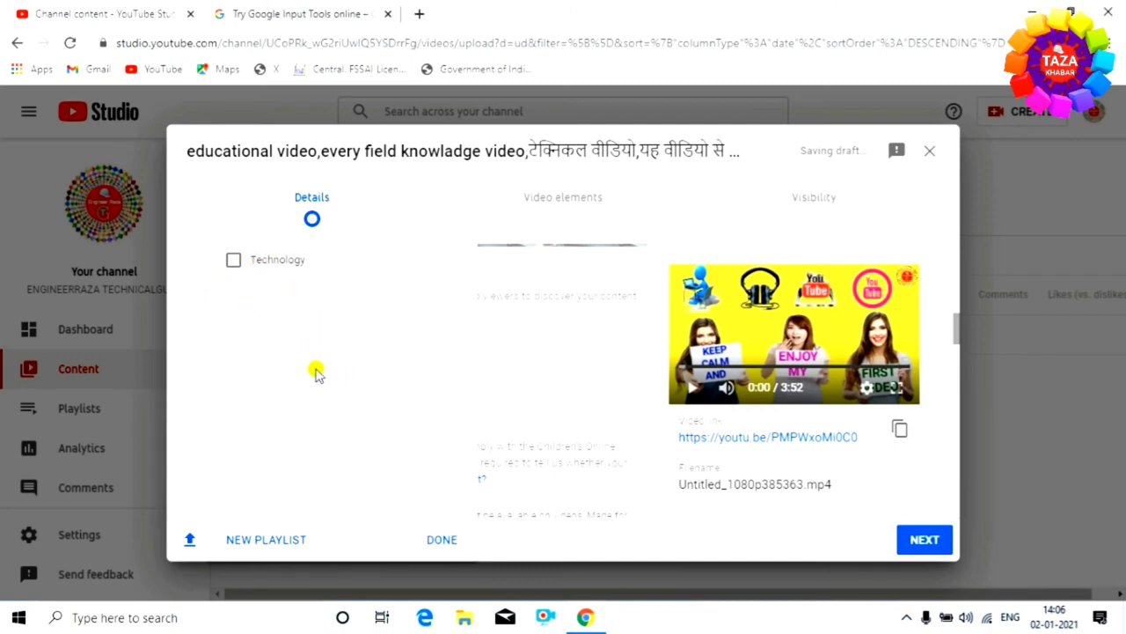
pyautogui.click(437, 538)
# - Set the video language to Hindi
pyautogui.scroll(-5, 394, 458)
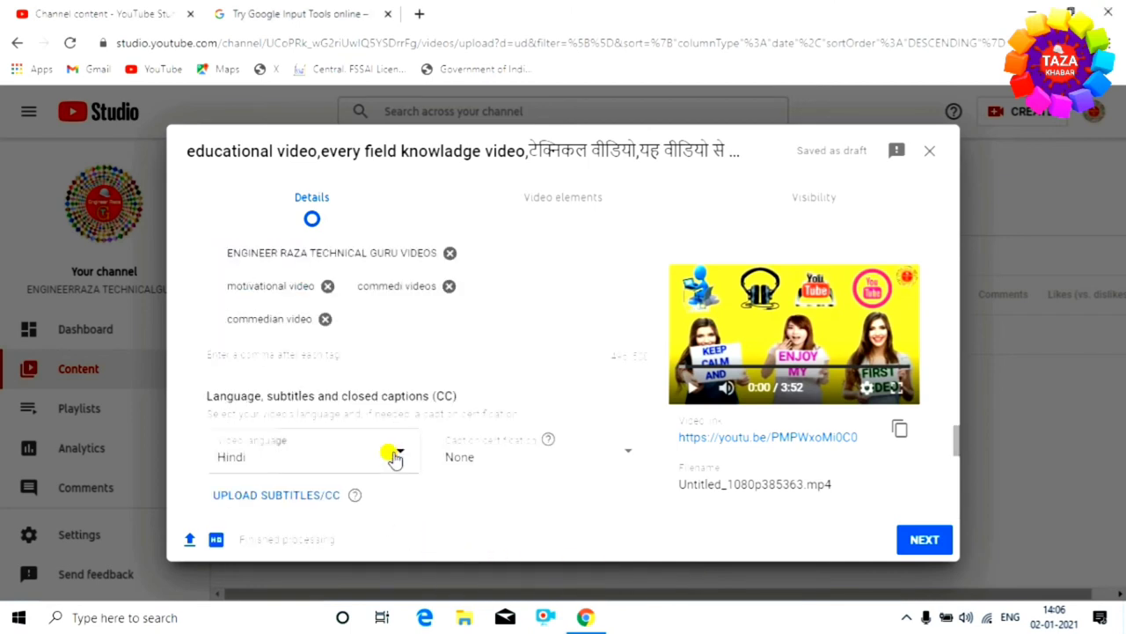
pyautogui.click(400, 454)
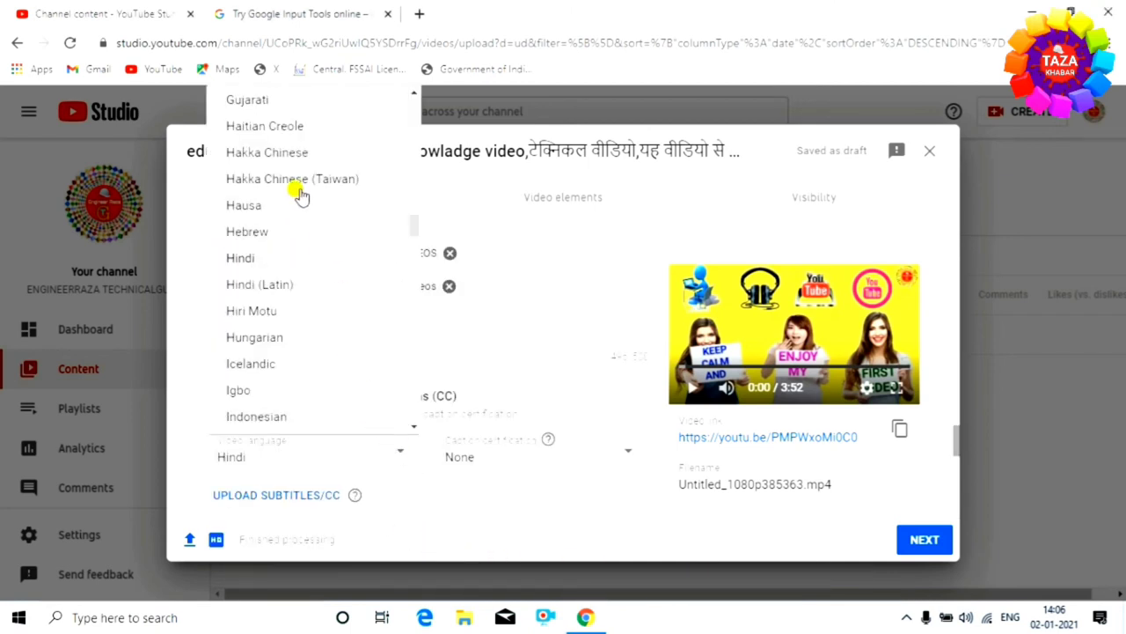
pyautogui.click(340, 258)
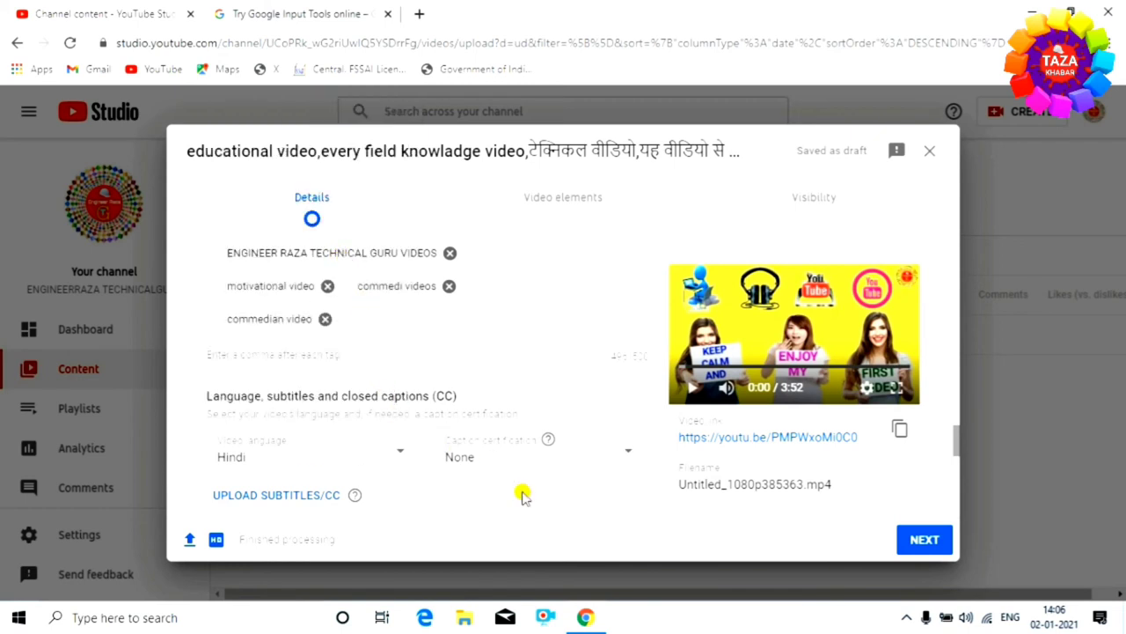
# - Mark the video as not made for kids and expand the advanced age restriction options
pyautogui.scroll(3, 440, 362)
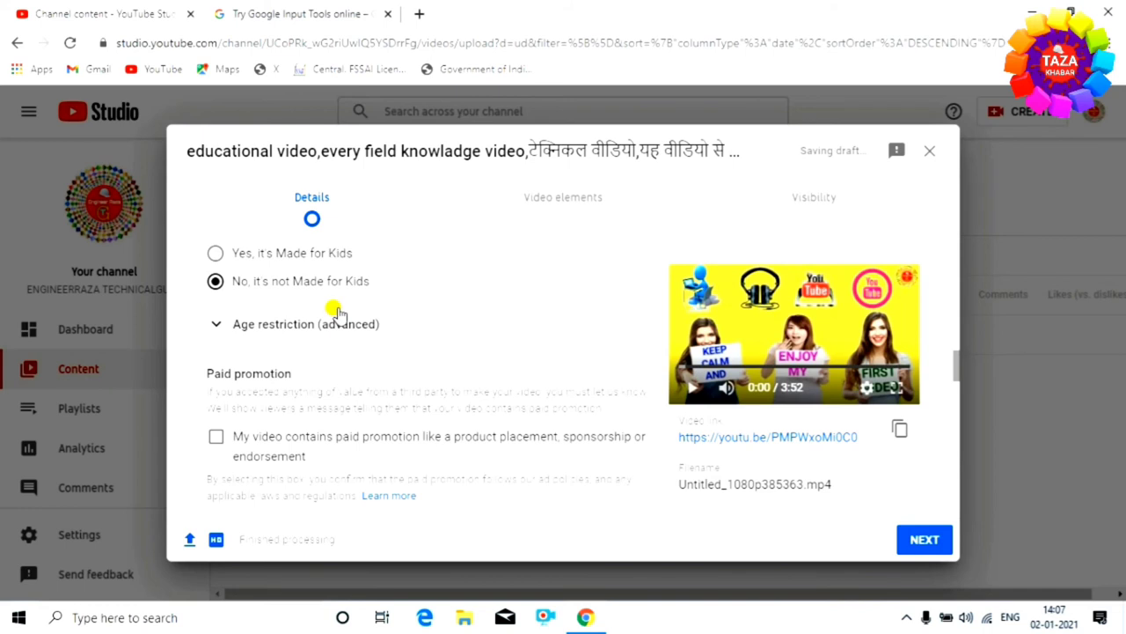
pyautogui.scroll(1, 313, 327)
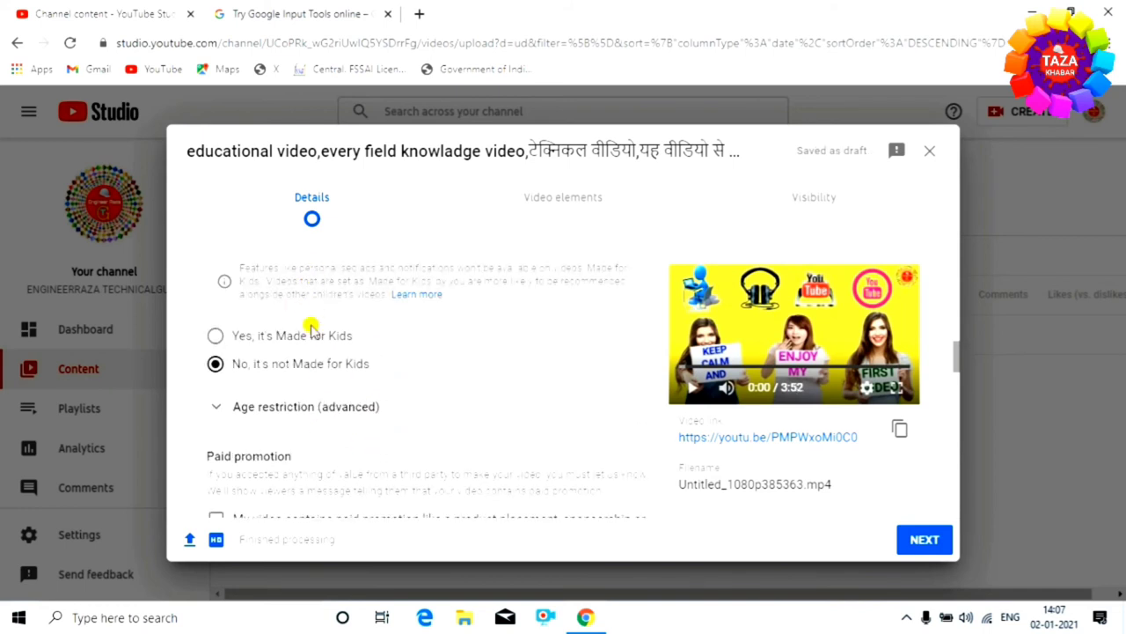
pyautogui.click(215, 335)
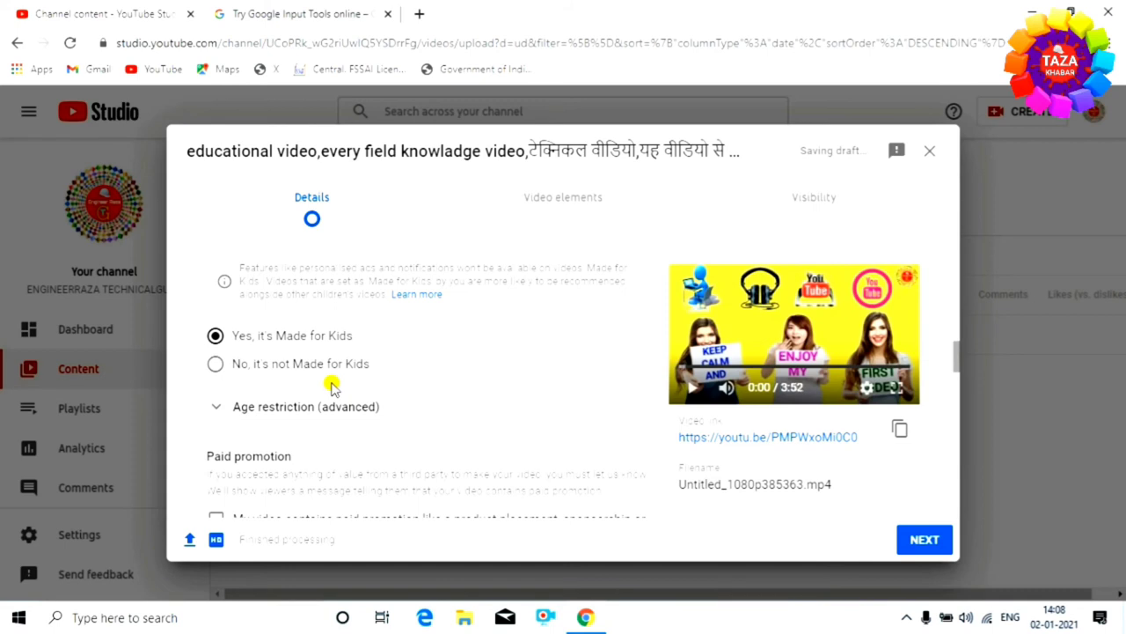
pyautogui.click(215, 366)
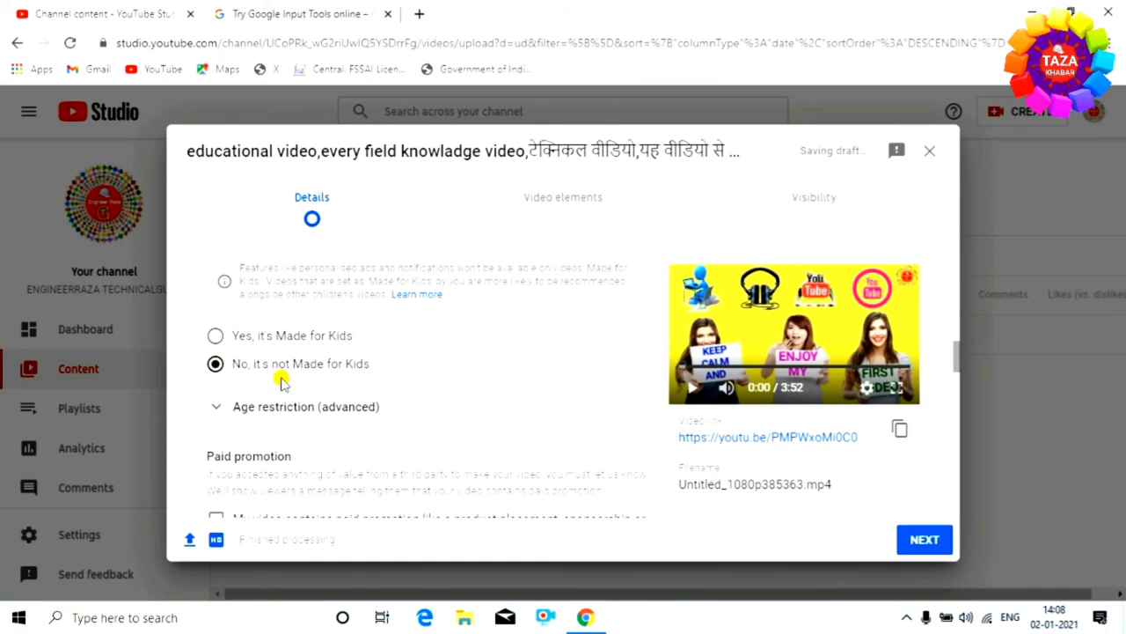
pyautogui.click(264, 407)
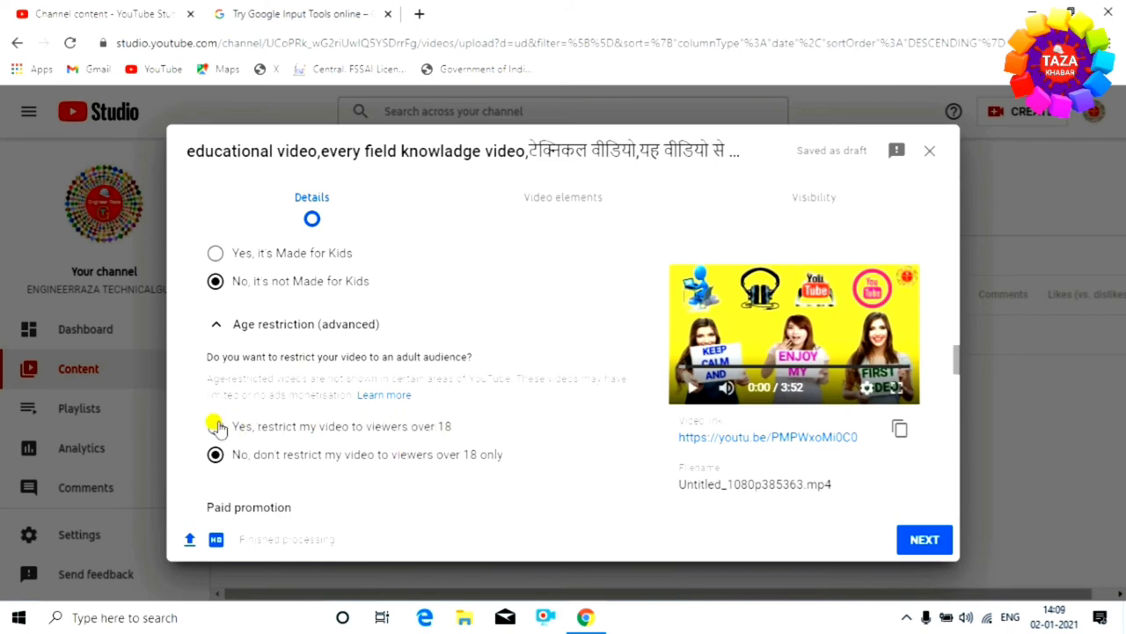
pyautogui.scroll(-1, 308, 444)
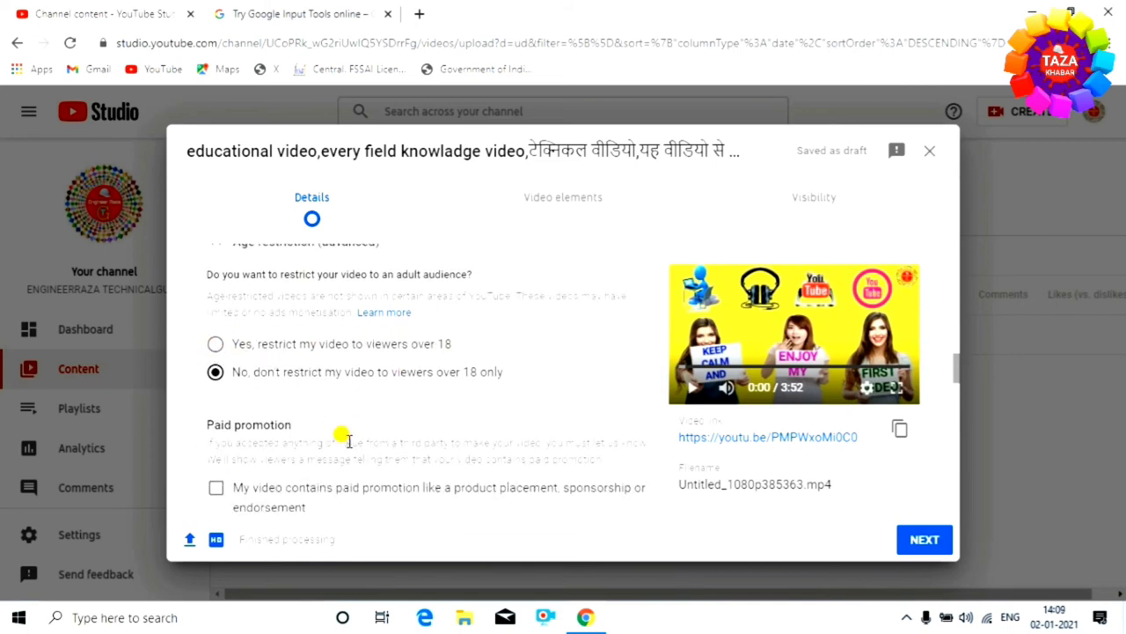
# - Set the video location to India in the recording date and location details
pyautogui.scroll(-6, 413, 414)
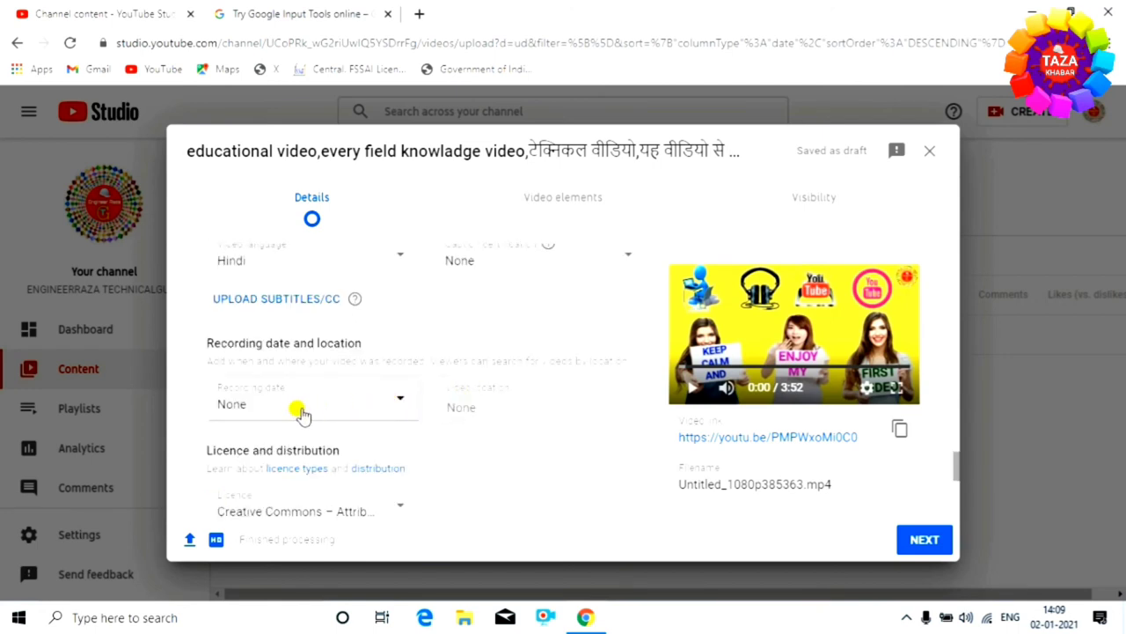
pyautogui.click(398, 403)
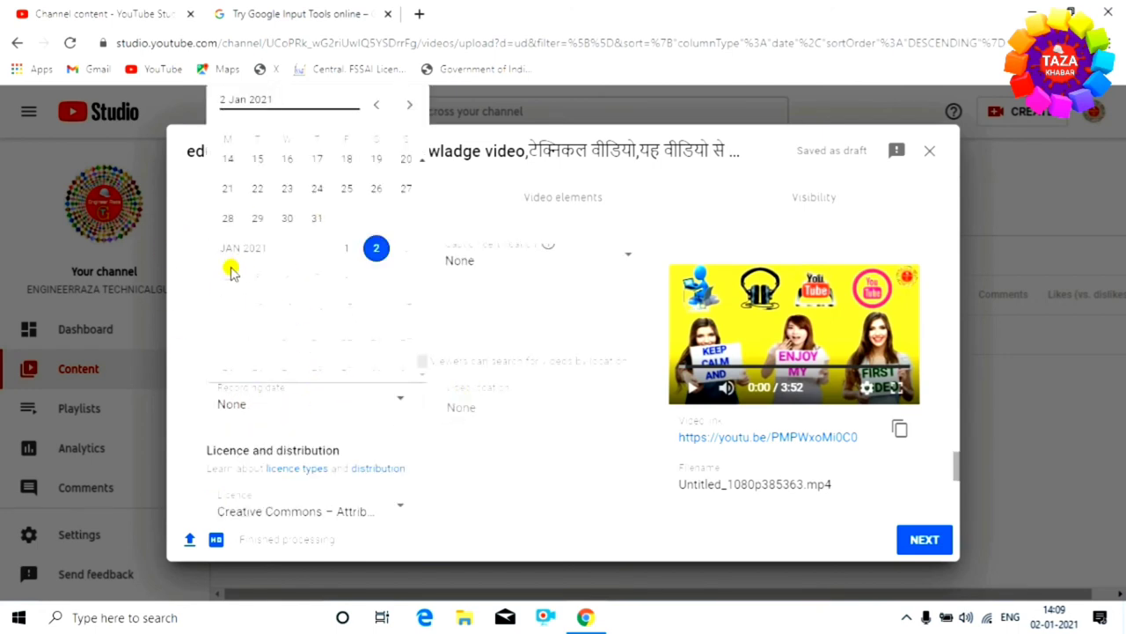
pyautogui.click(171, 412)
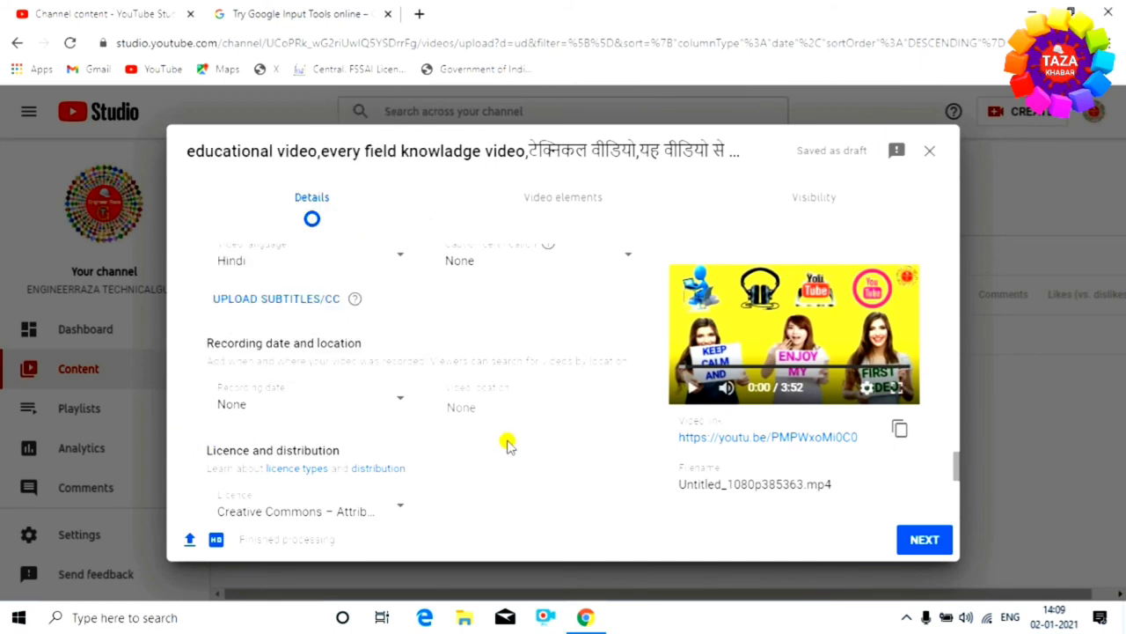
pyautogui.click(495, 408)
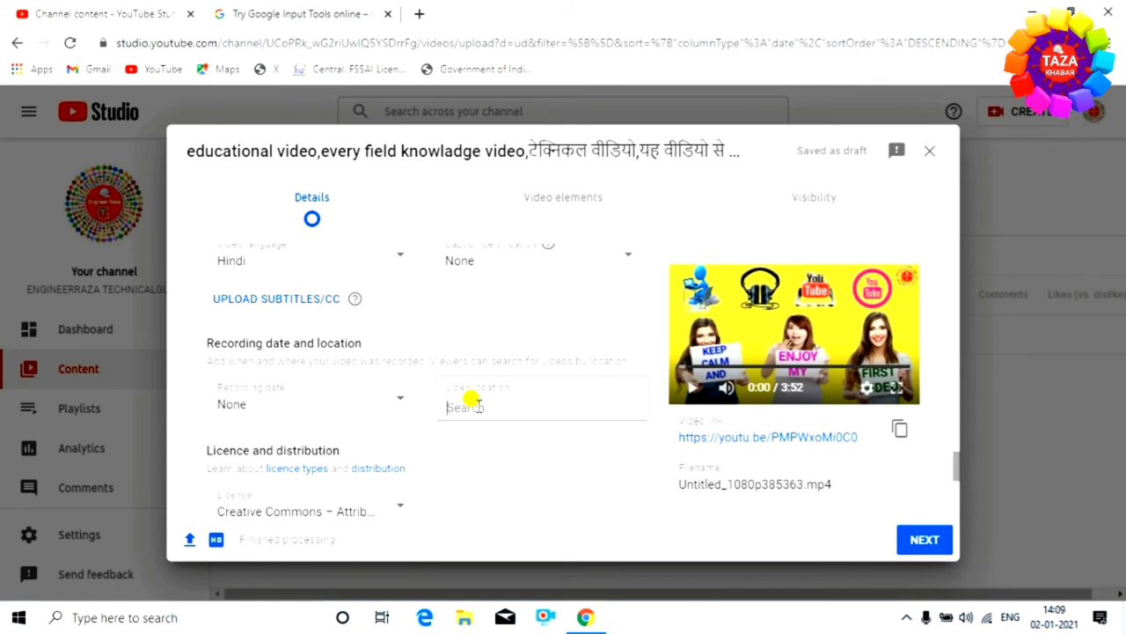
pyautogui.write('INDIA')
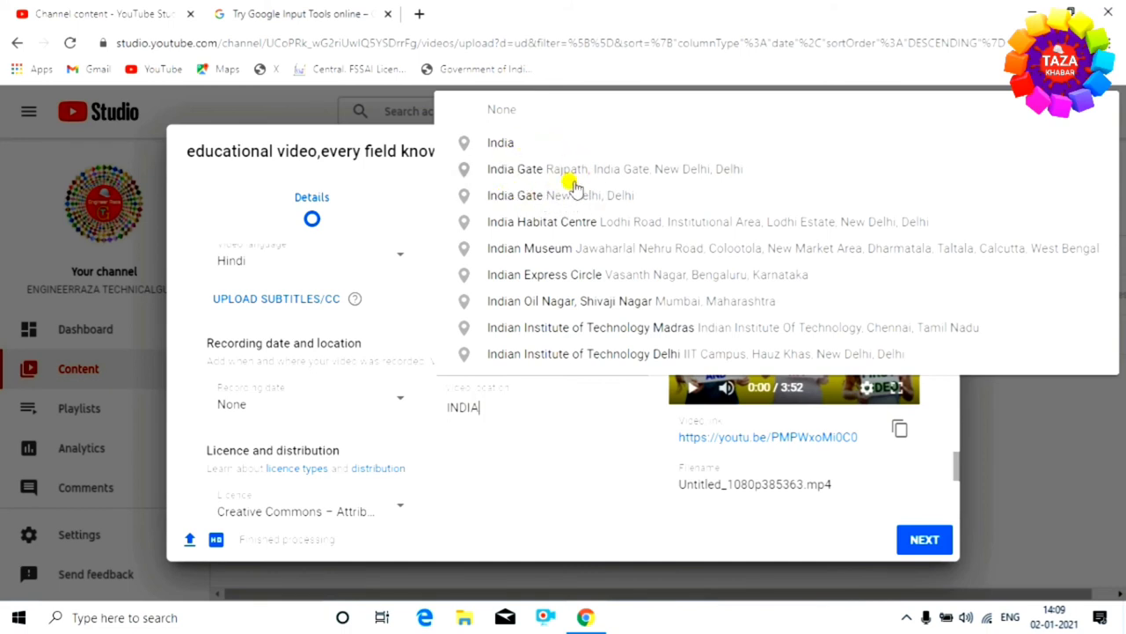
pyautogui.click(501, 143)
# - Set the video's licence to Creative Commons – Attribution and its category to Science and technology
pyautogui.scroll(-2, 397, 445)
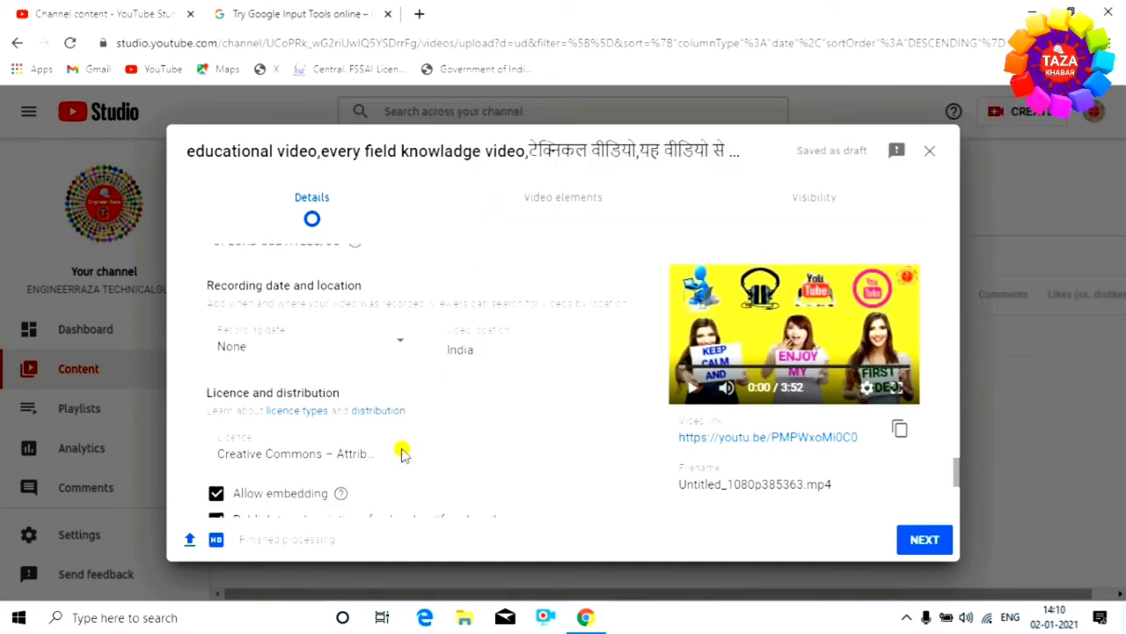
pyautogui.click(396, 345)
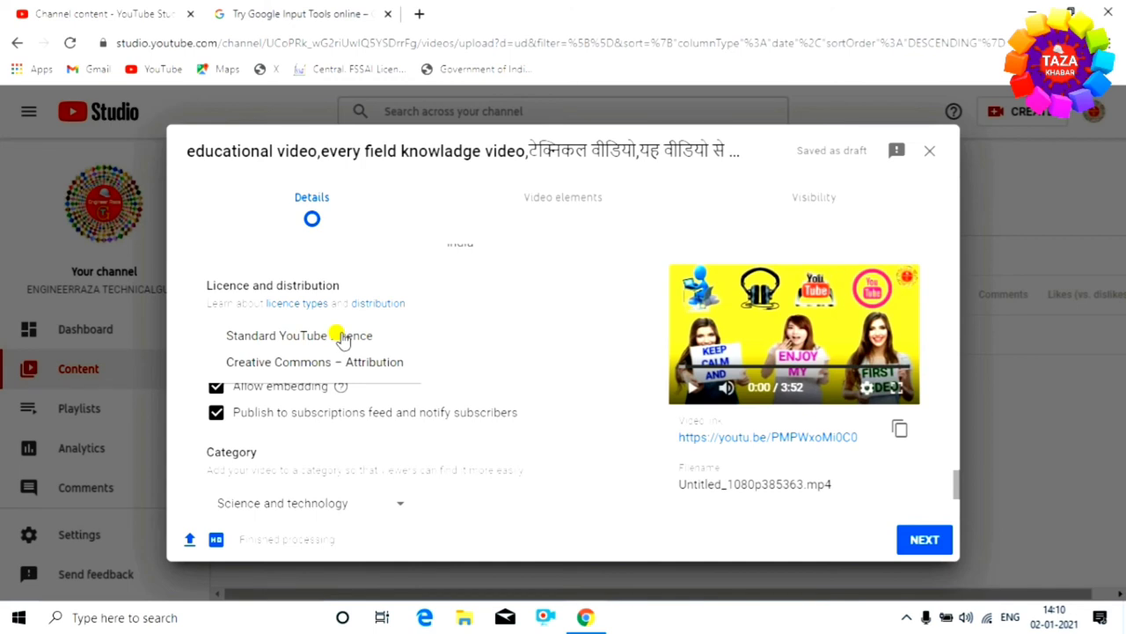
pyautogui.click(289, 365)
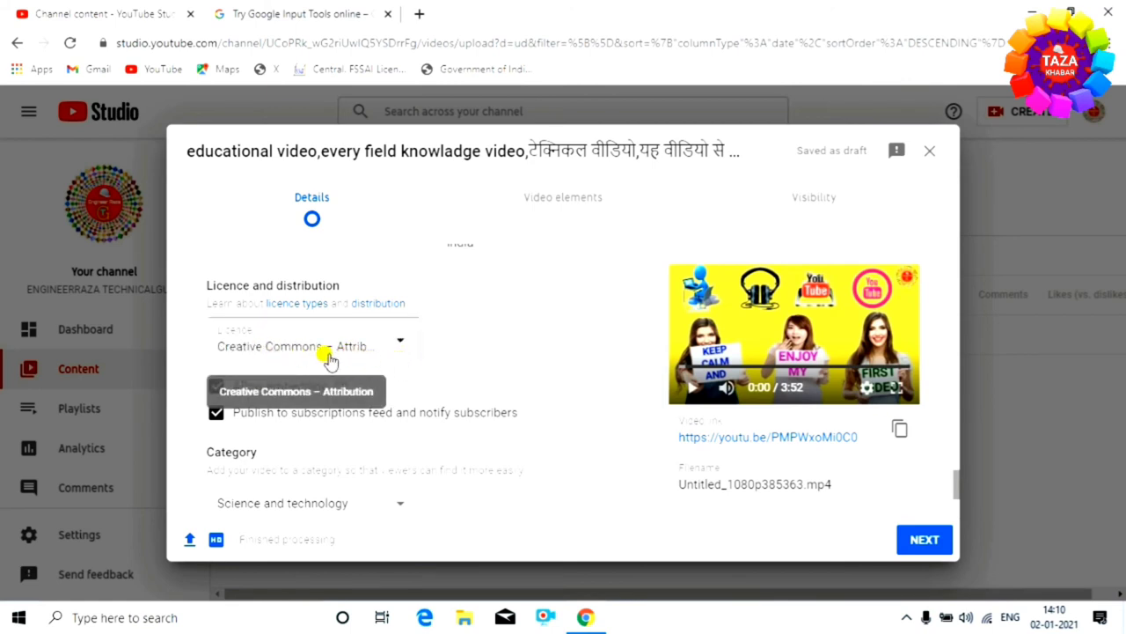
pyautogui.scroll(-2, 396, 365)
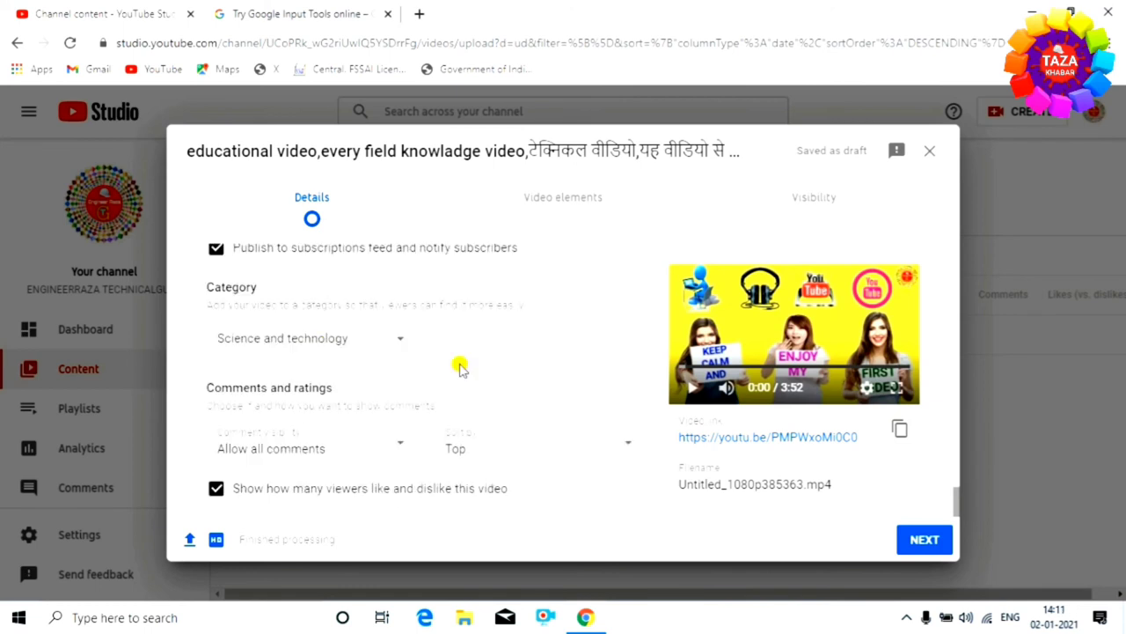
pyautogui.click(396, 342)
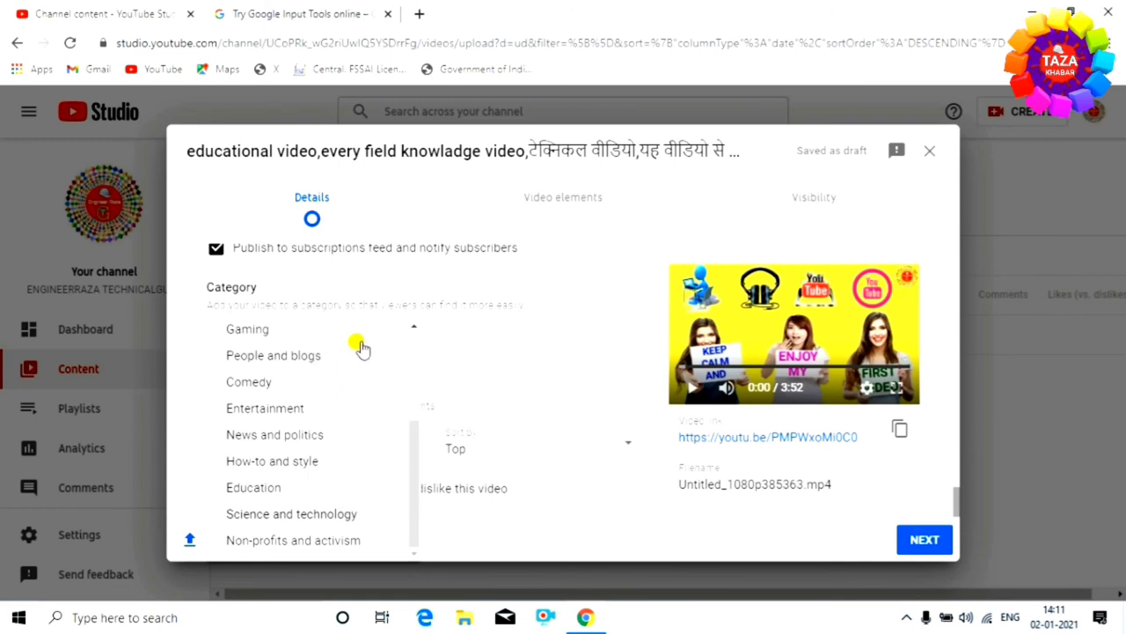
pyautogui.moveTo(411, 467)
pyautogui.mouseDown()
pyautogui.moveTo(422, 432)
pyautogui.moveTo(419, 464)
pyautogui.mouseUp()
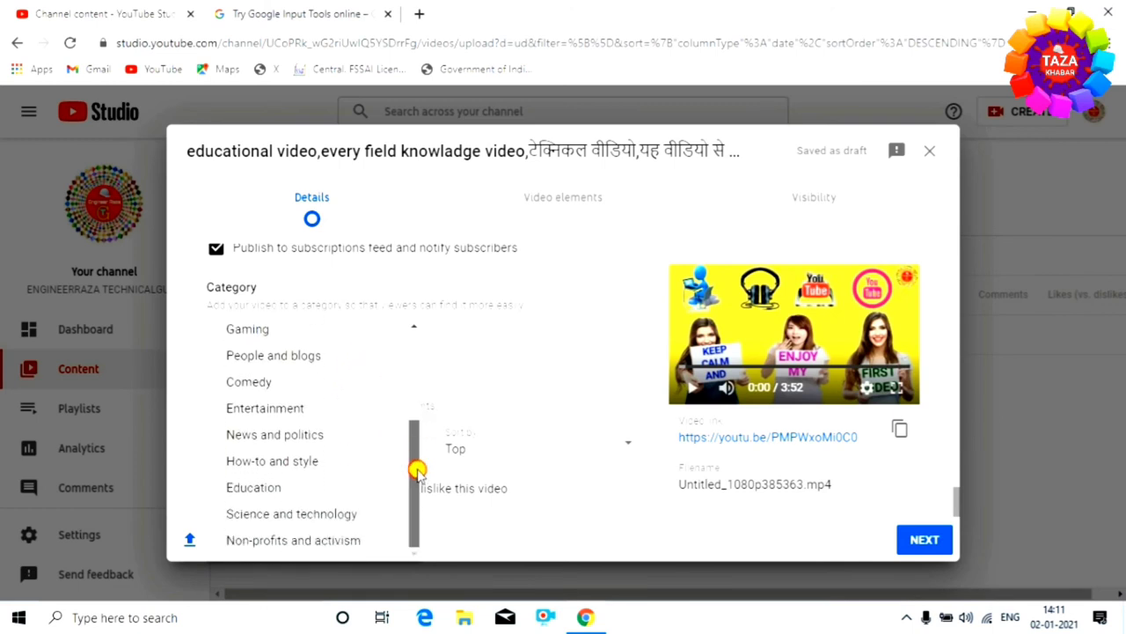
pyautogui.click(319, 514)
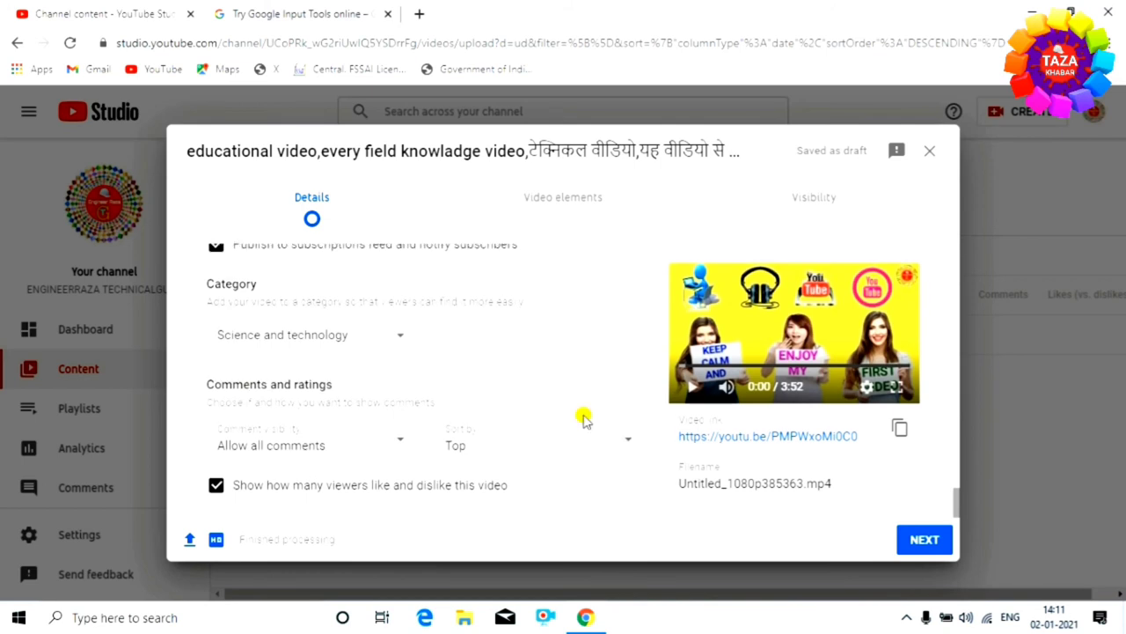
# - Set comment visibility to Allow all comments and sort the comments by Top
pyautogui.click(396, 446)
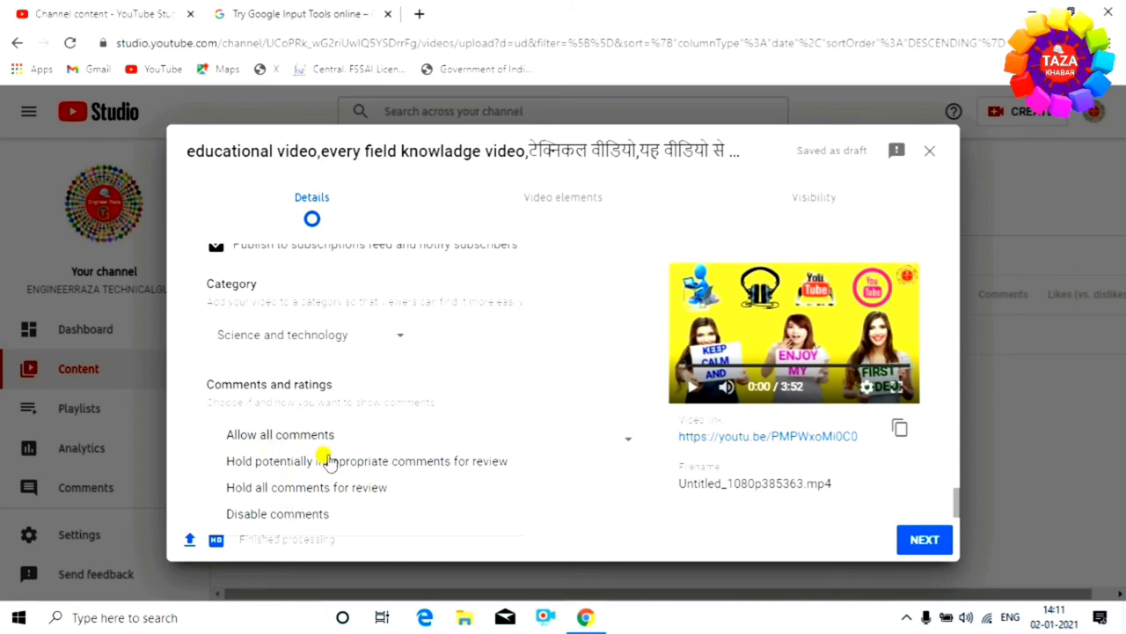
pyautogui.click(284, 436)
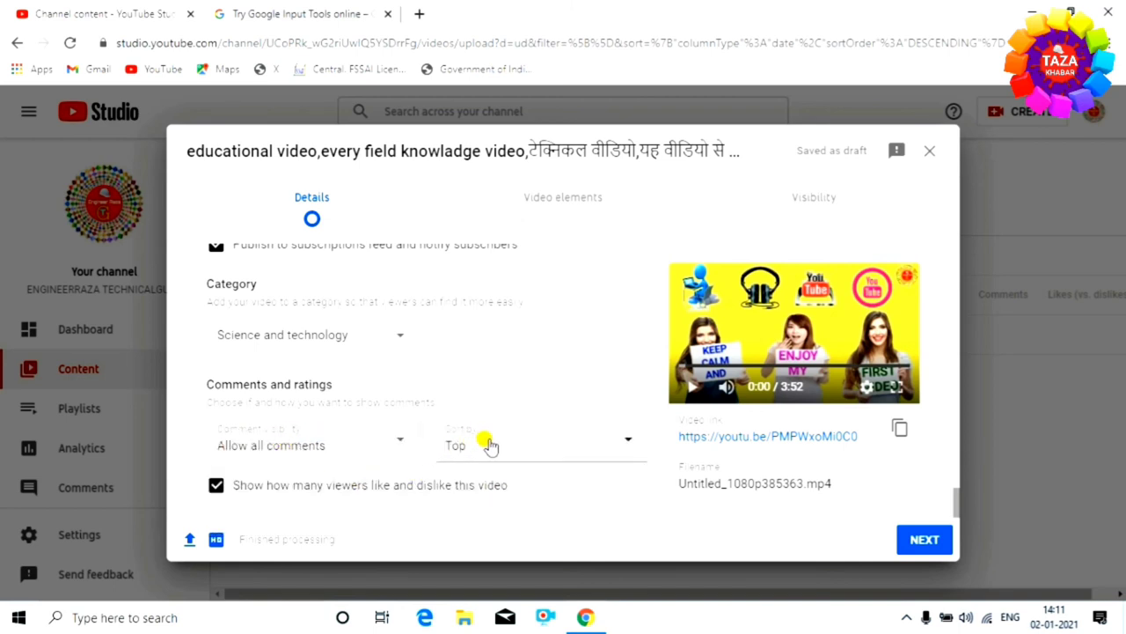
pyautogui.click(608, 437)
pyautogui.click(485, 440)
# - Review the completed video details and proceed past the video elements to the Visibility settings
pyautogui.scroll(1, 523, 518)
pyautogui.scroll(10, 522, 520)
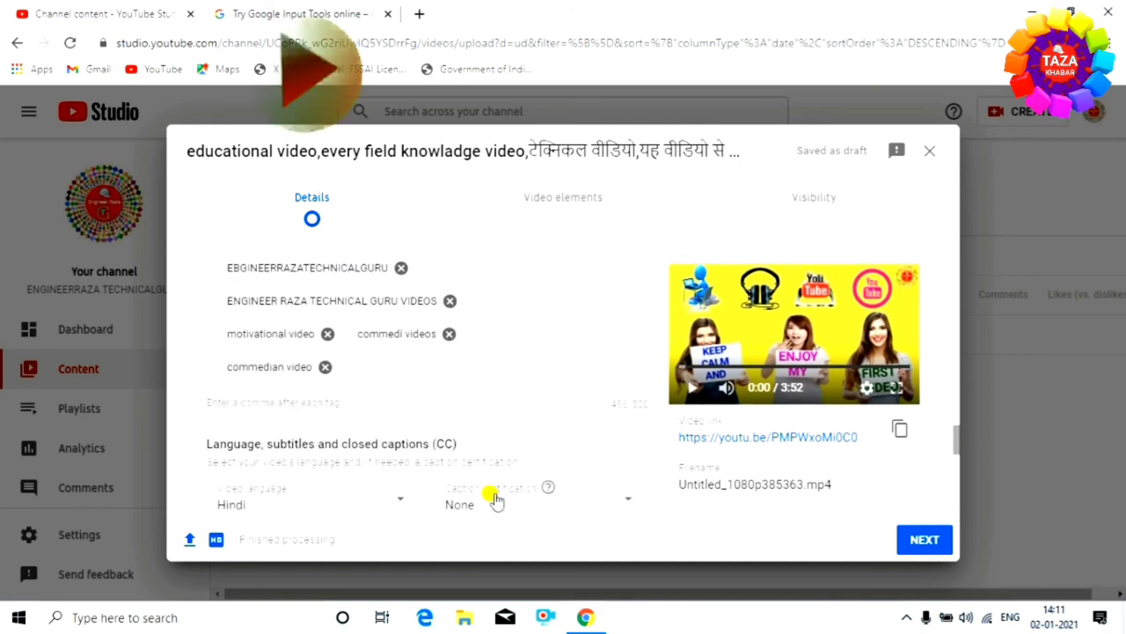
pyautogui.scroll(15, 540, 401)
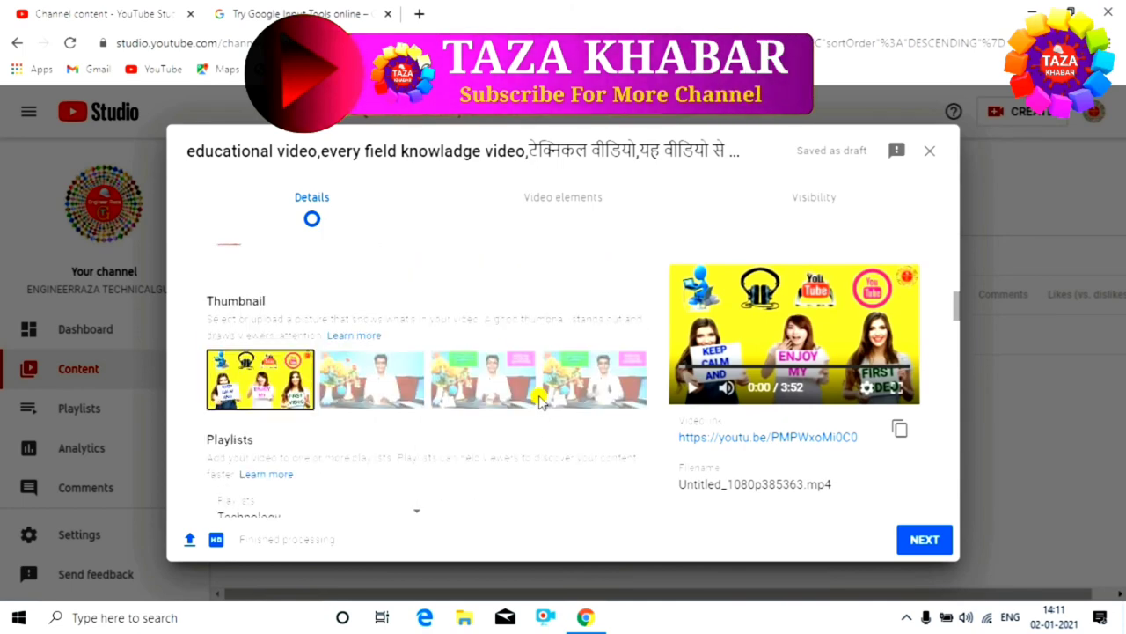
pyautogui.scroll(-15, 544, 401)
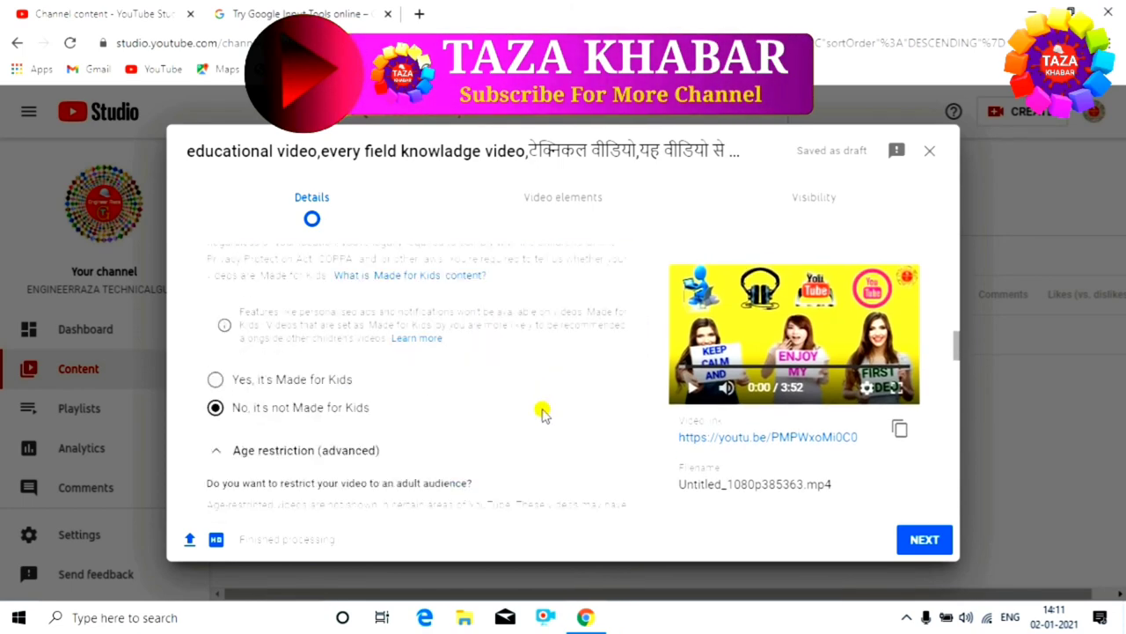
pyautogui.scroll(-10, 540, 472)
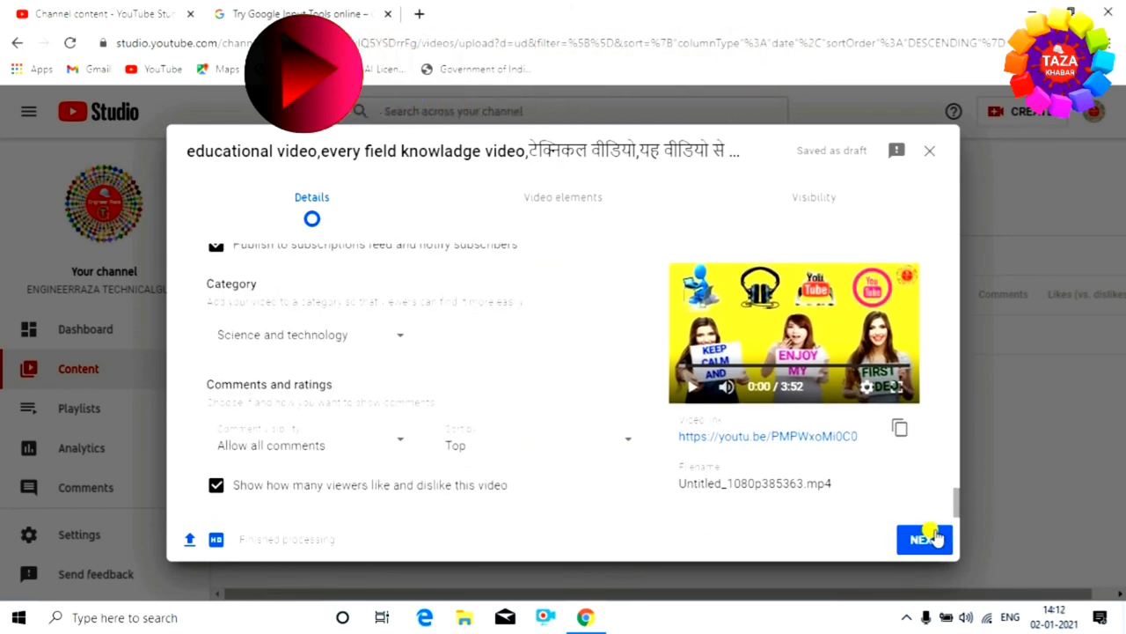
pyautogui.click(925, 539)
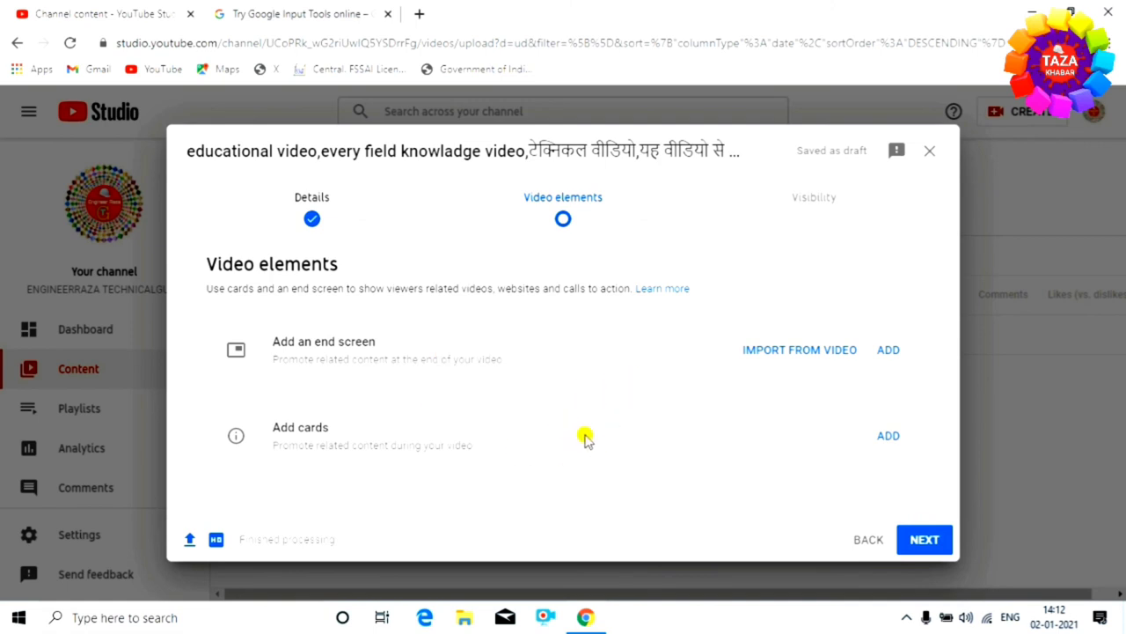
pyautogui.click(926, 539)
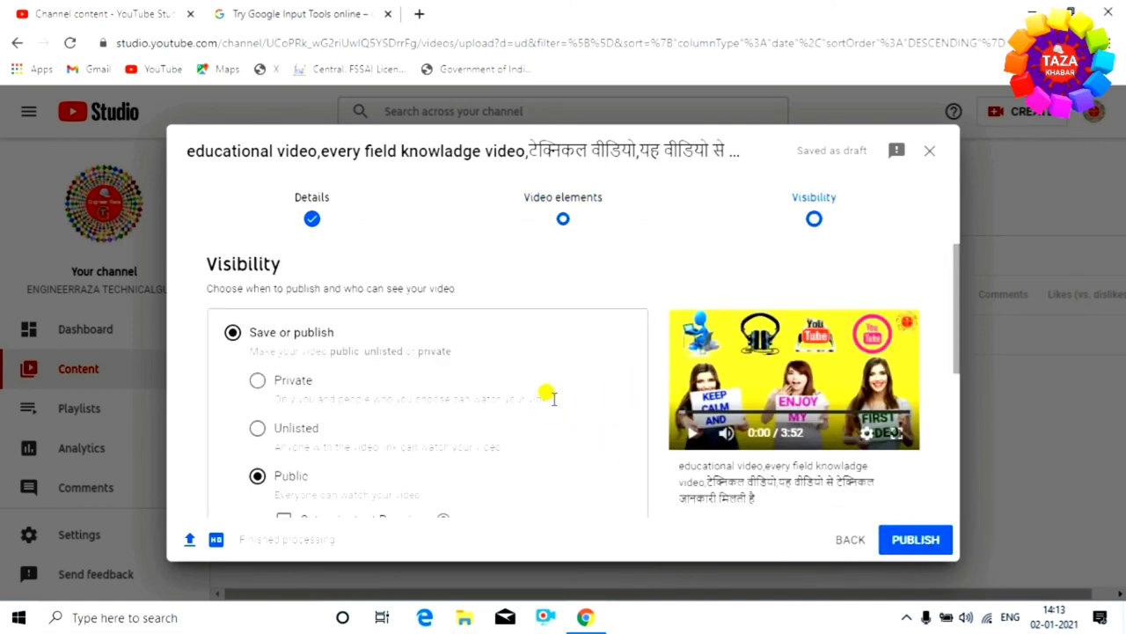
# - Check the visibility options and pre-publish guidance, then publish the video with Public visibility and no instant Premiere
pyautogui.scroll(-1, 546, 396)
pyautogui.scroll(-1, 544, 401)
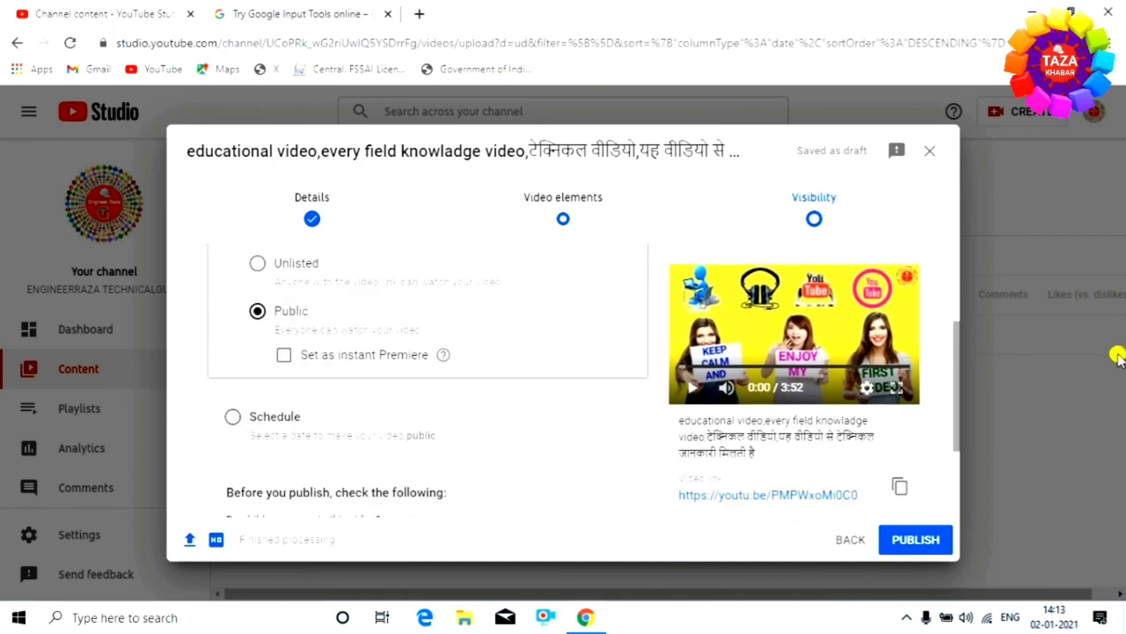
pyautogui.scroll(1, 493, 342)
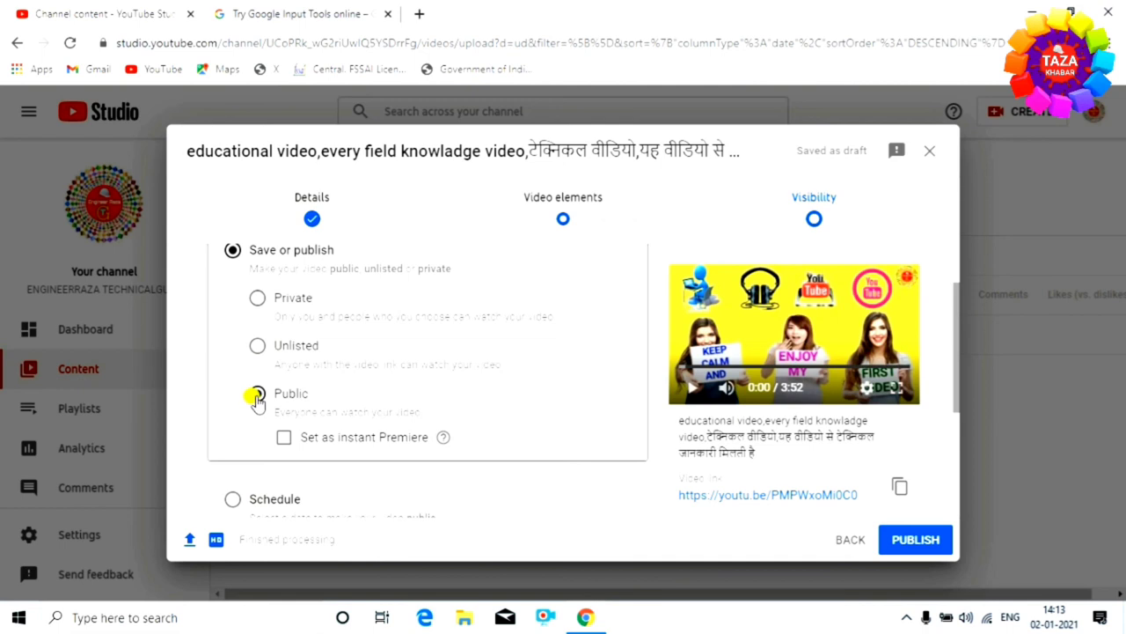
pyautogui.scroll(-2, 541, 340)
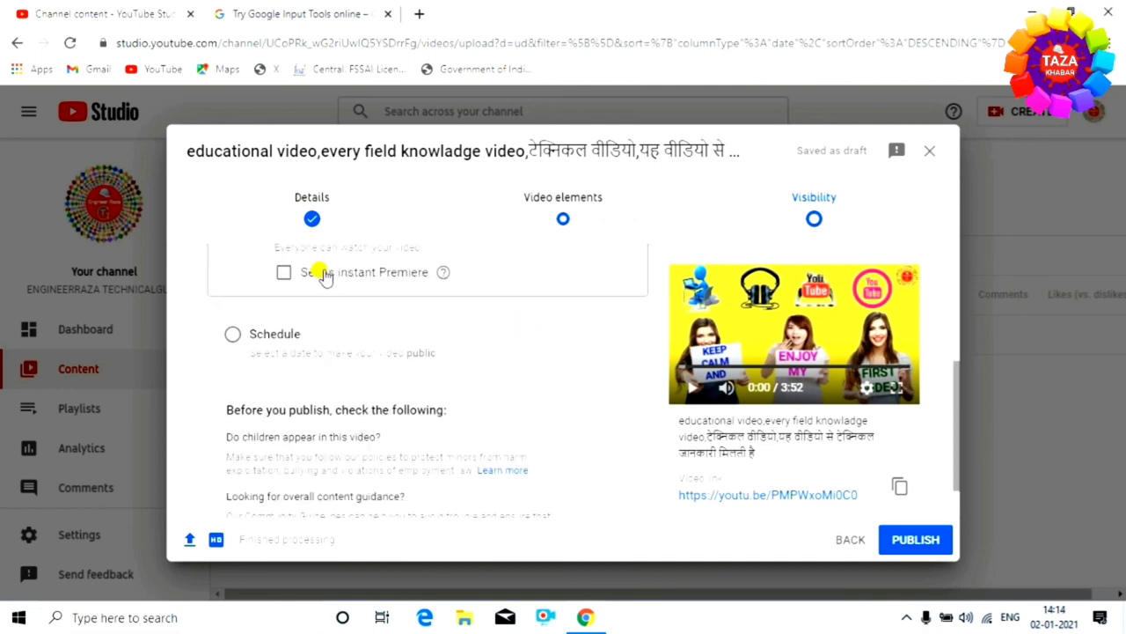
pyautogui.scroll(2, 323, 276)
pyautogui.scroll(-3, 493, 449)
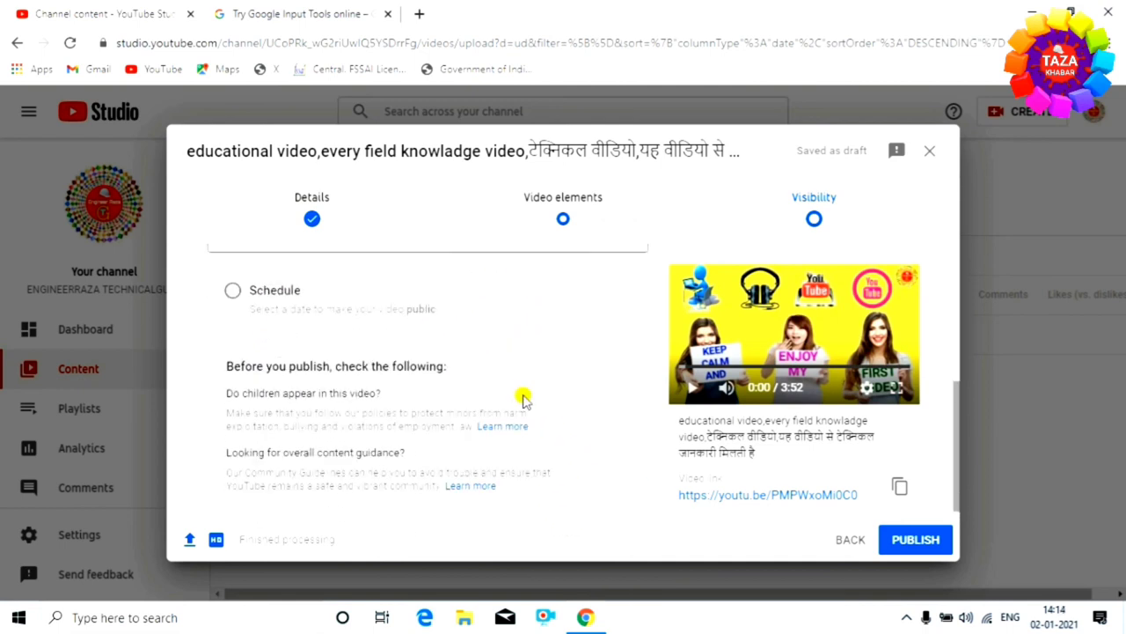
pyautogui.click(897, 540)
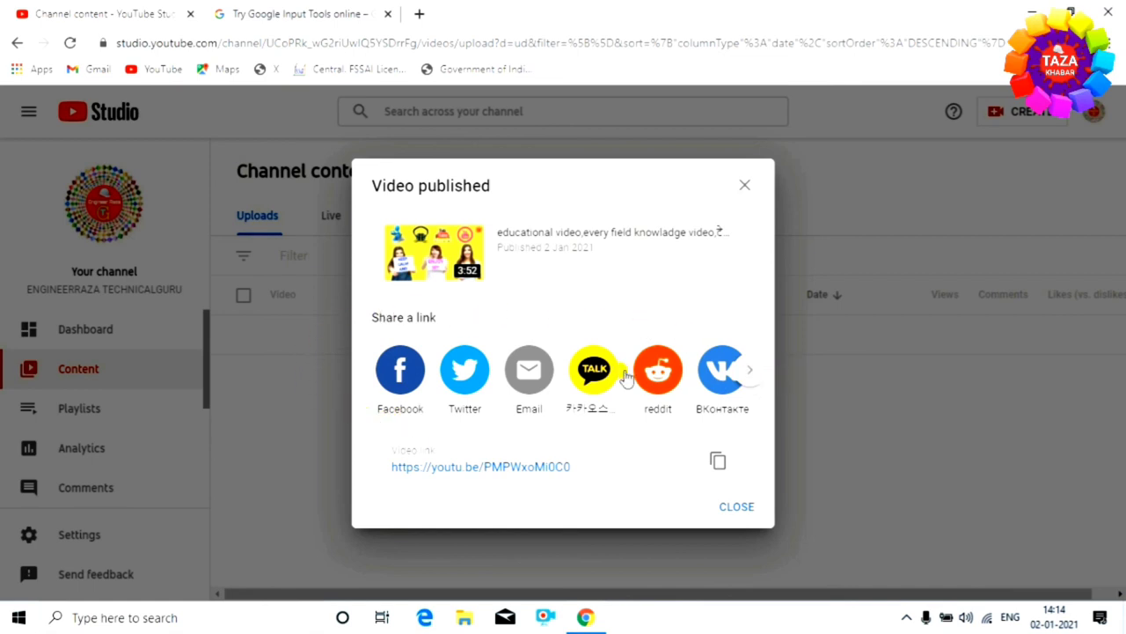
# - Open the published video's watch page through its video link and expand the full description
pyautogui.click(495, 467)
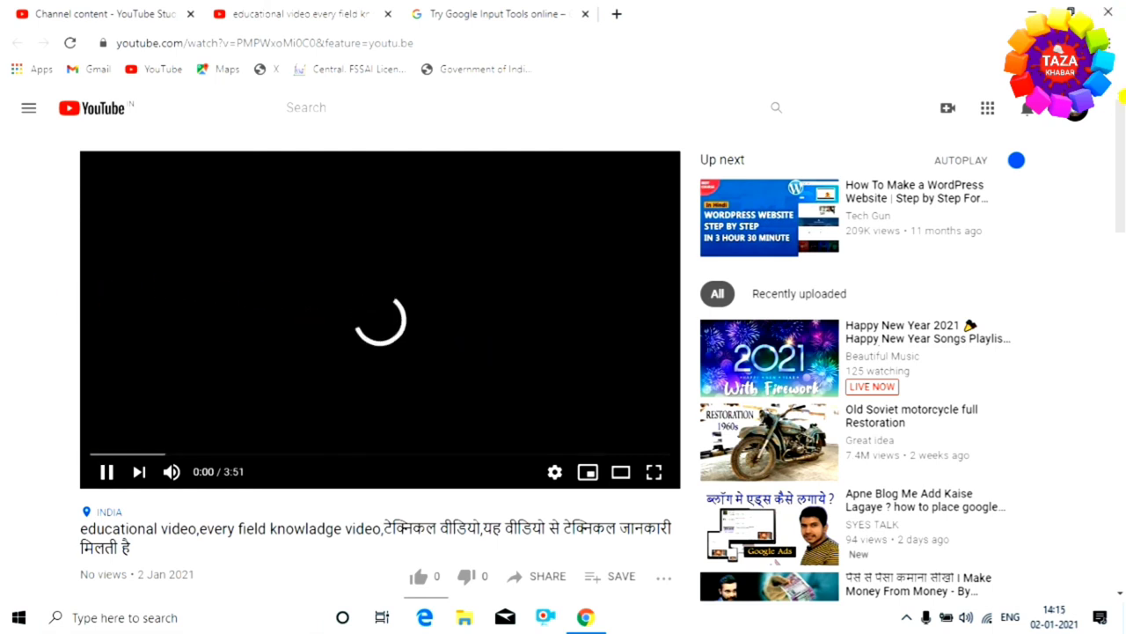
pyautogui.scroll(-2, 375, 209)
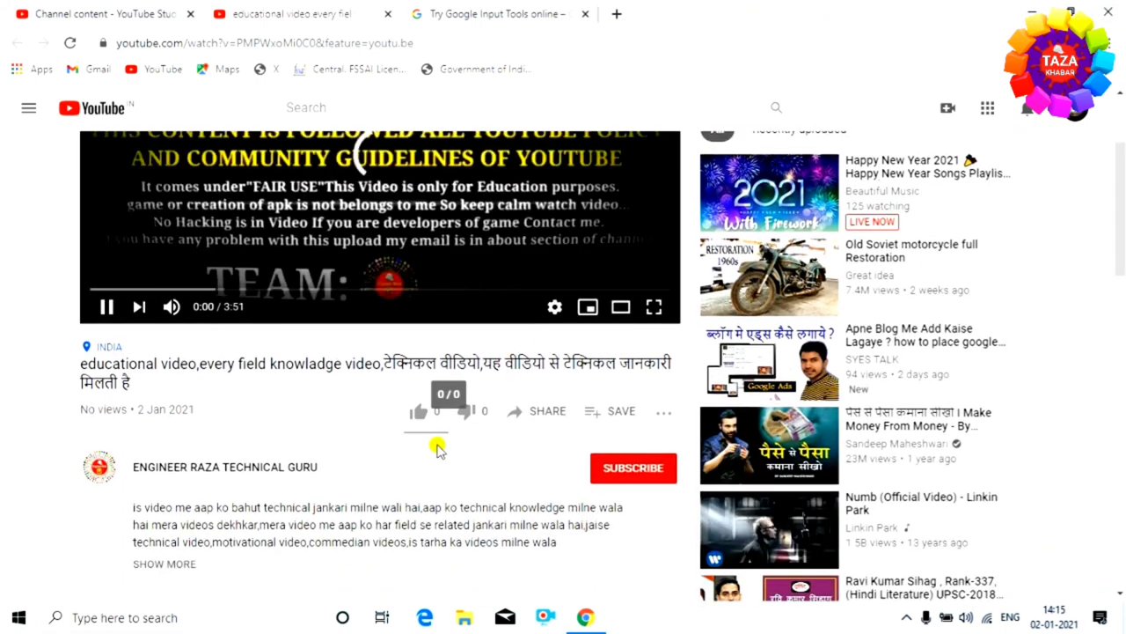
pyautogui.scroll(-4, 432, 445)
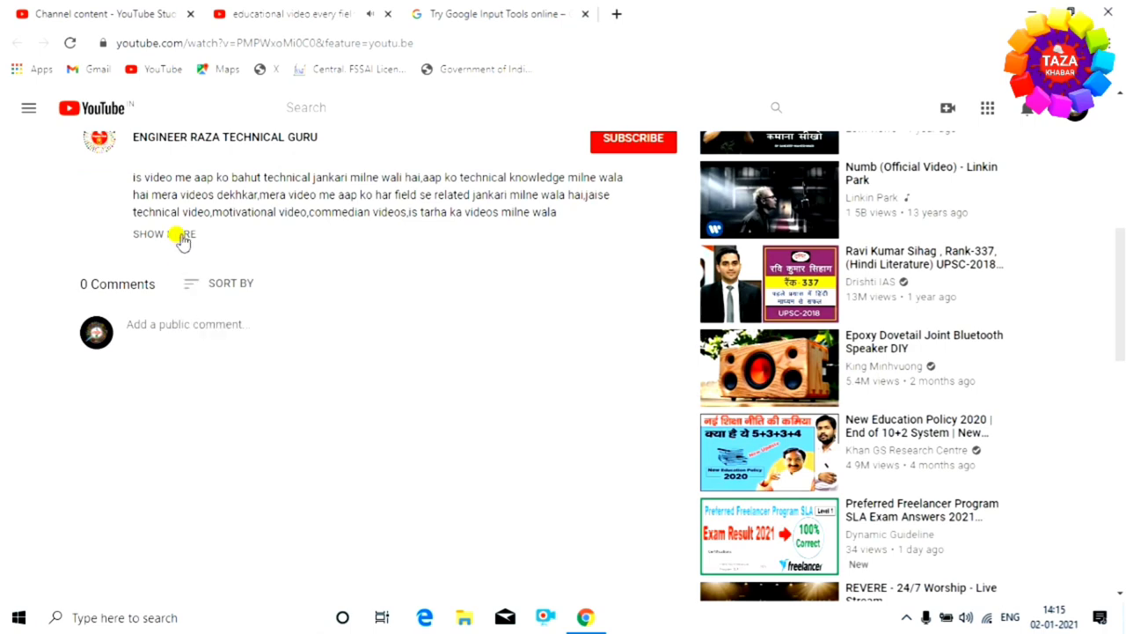
pyautogui.click(176, 232)
# - Examine the published video's watch page, including its player, location, title, description, licence and comments area
pyautogui.scroll(3, 464, 460)
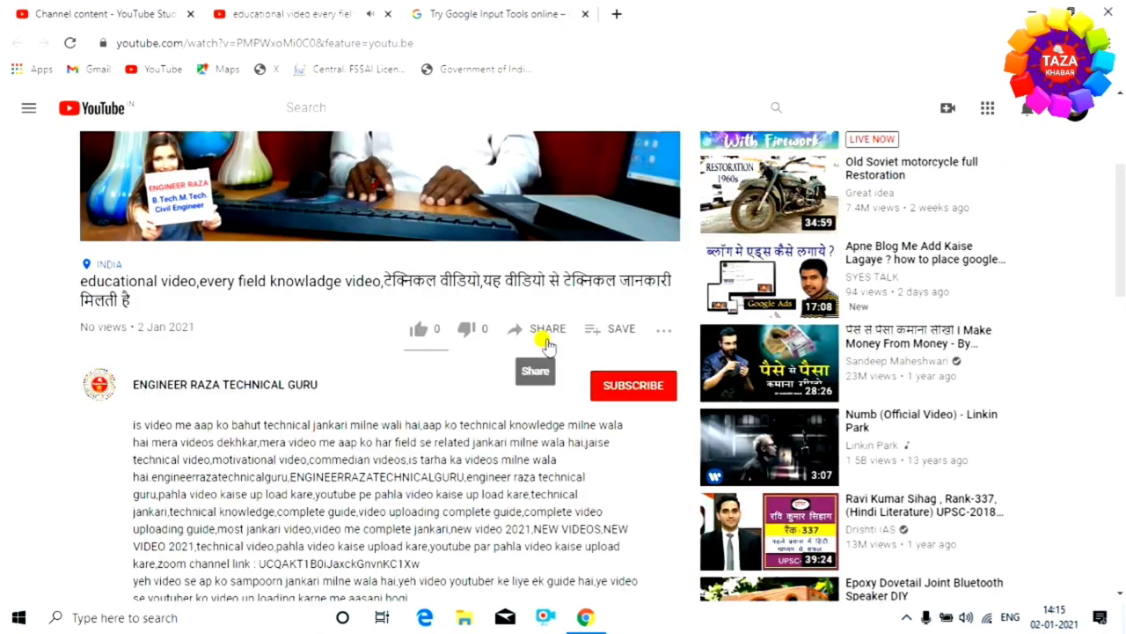
pyautogui.scroll(-4, 120, 473)
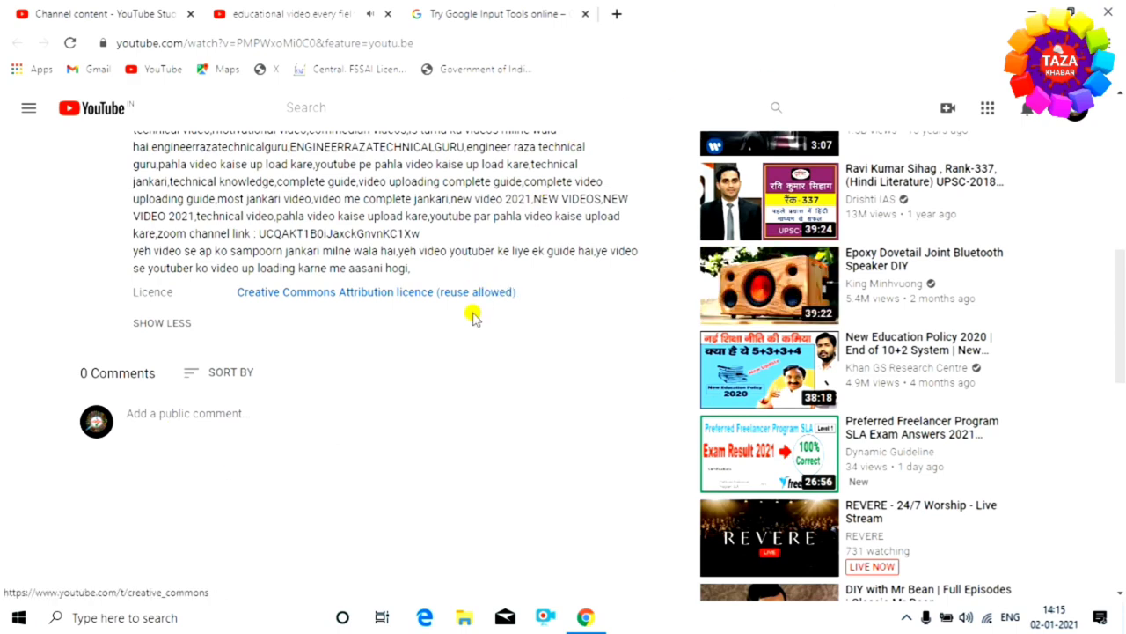
pyautogui.scroll(4, 471, 317)
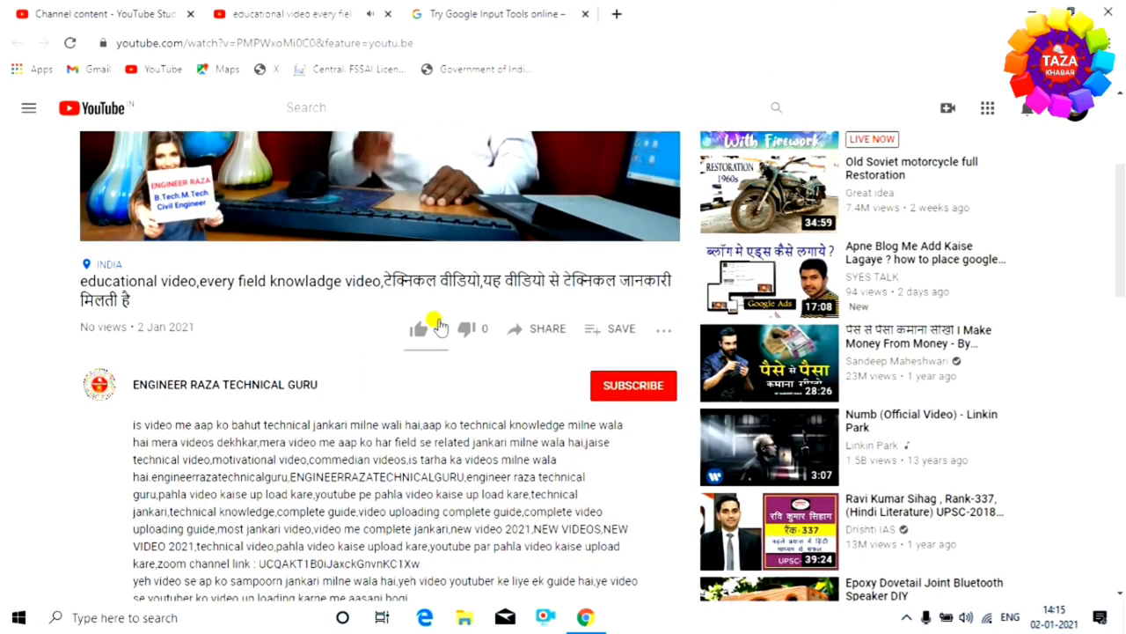
pyautogui.scroll(3, 286, 412)
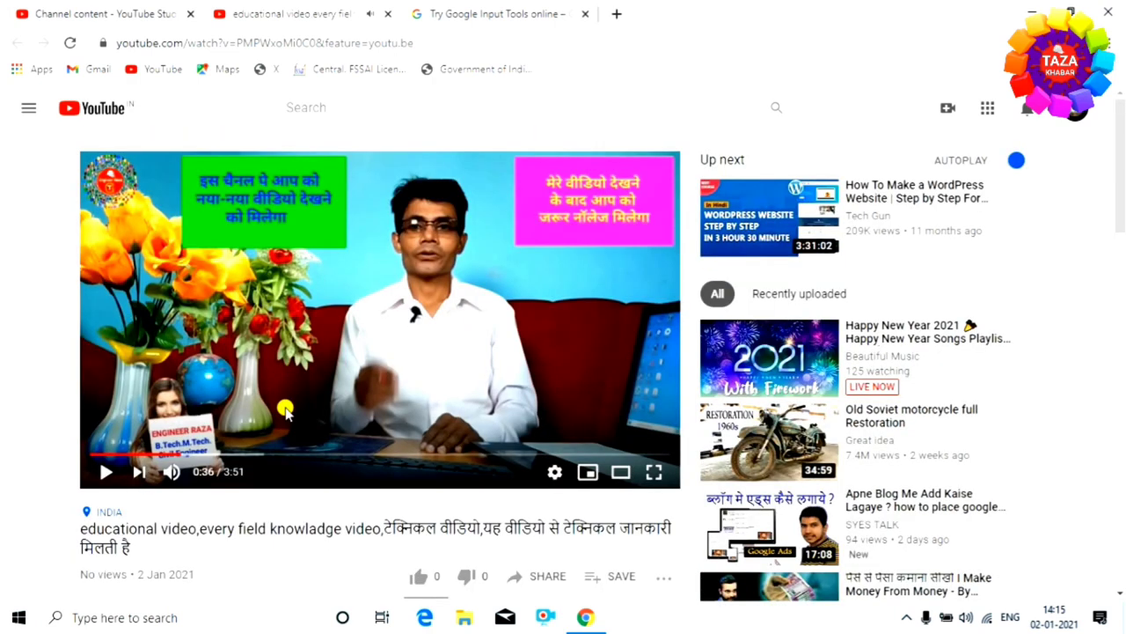
pyautogui.scroll(-2, 278, 399)
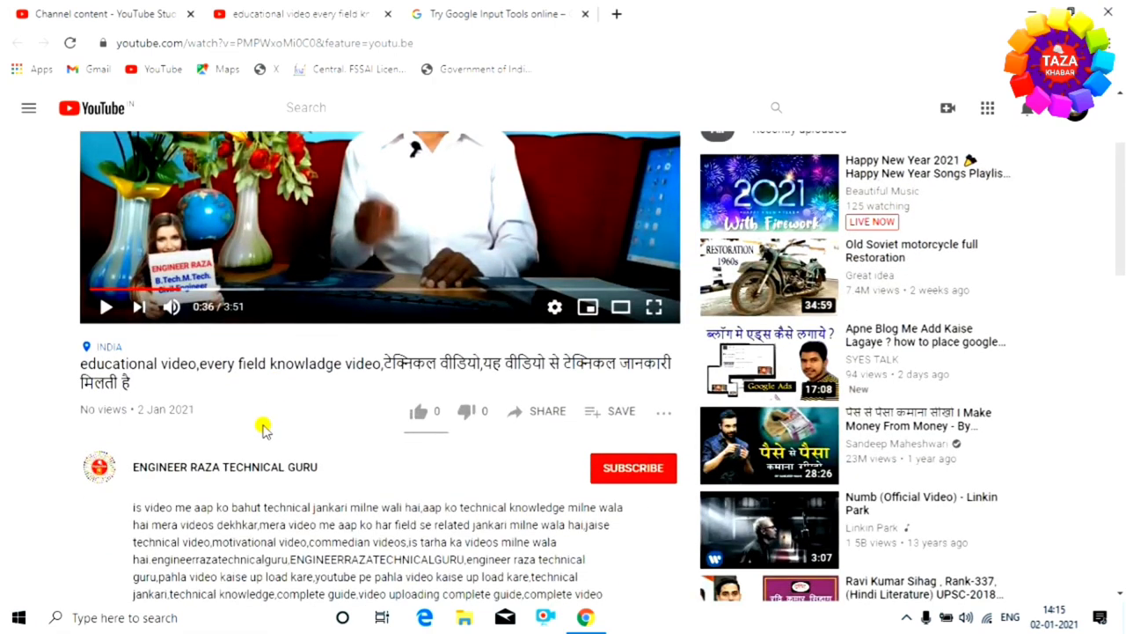
pyautogui.scroll(-2, 264, 429)
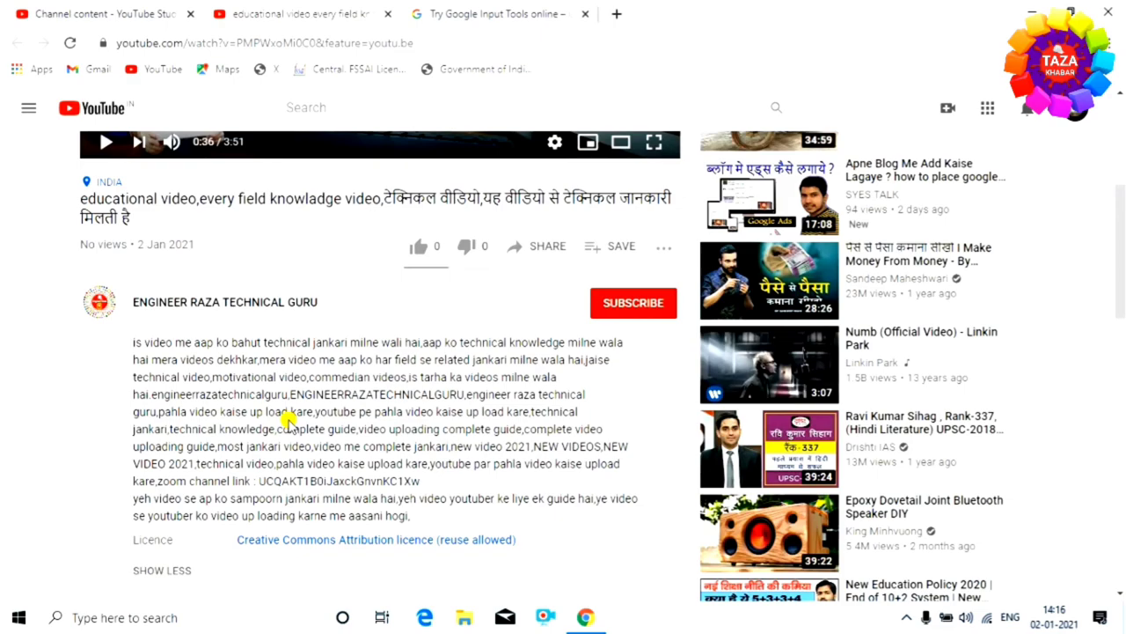
pyautogui.scroll(-2, 263, 388)
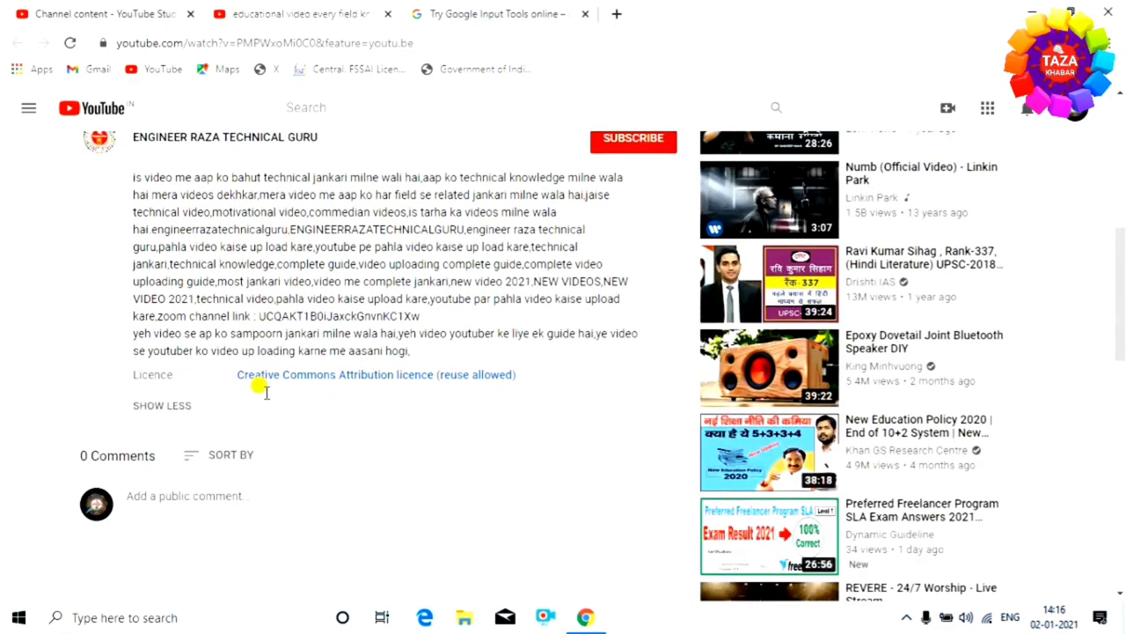
pyautogui.scroll(3, 300, 446)
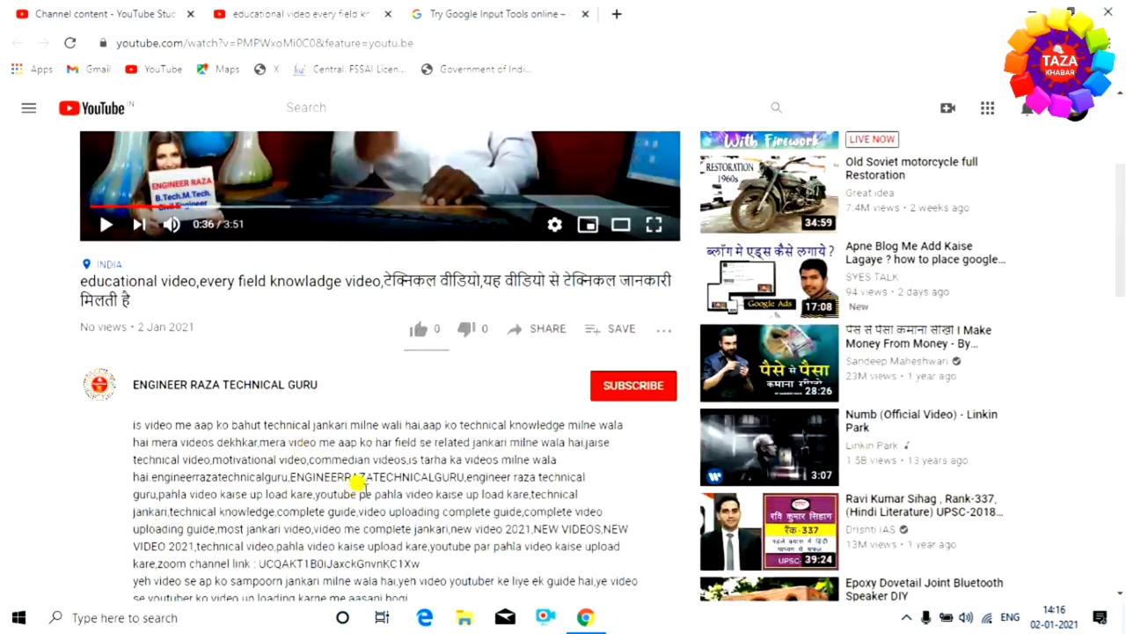
pyautogui.scroll(2, 370, 475)
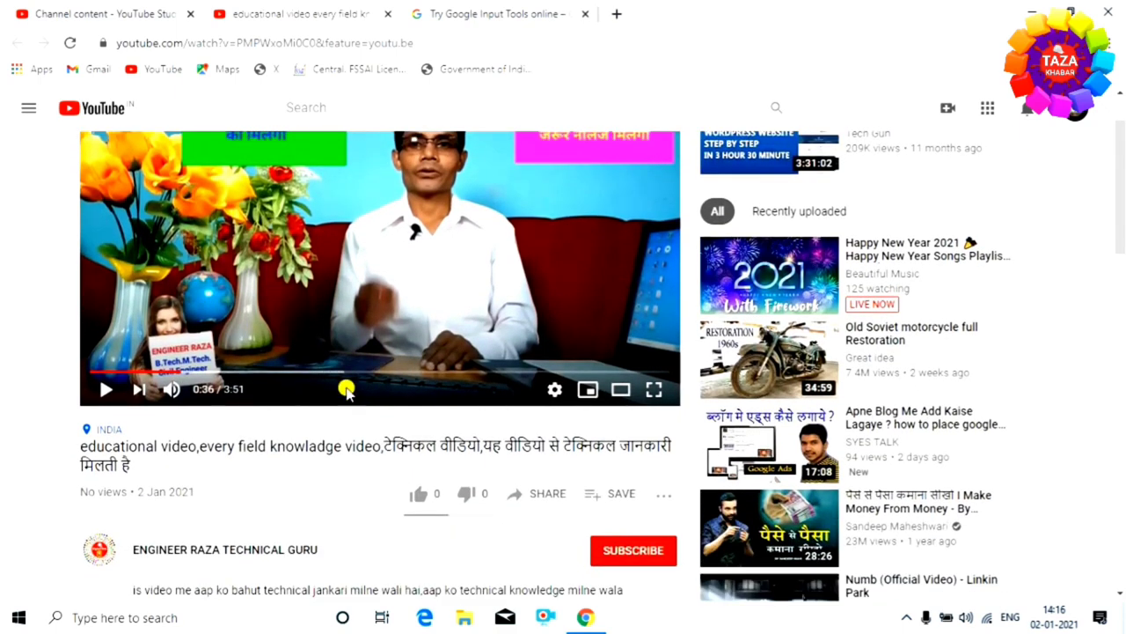
pyautogui.scroll(1, 352, 396)
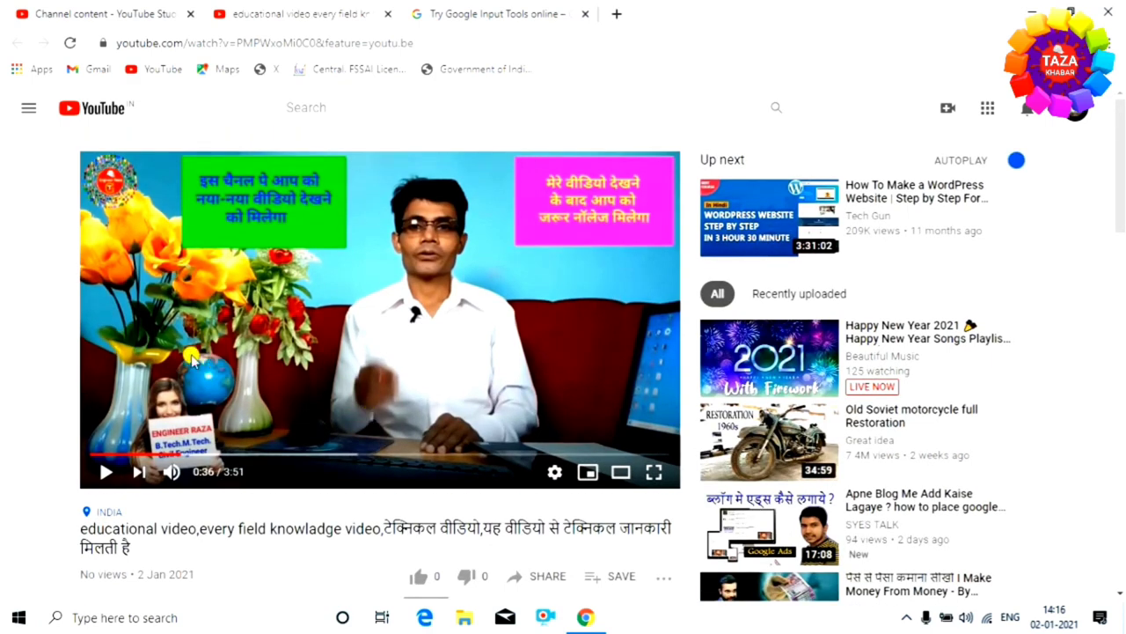